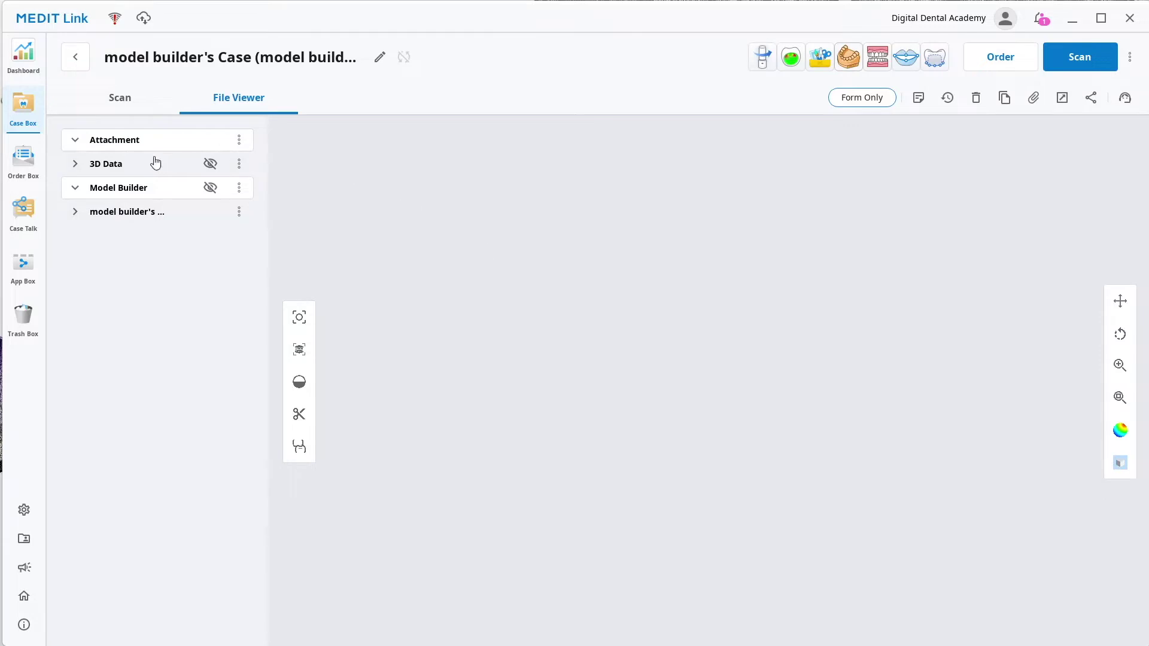
# Step: Display all three 3D Data scans as a jaw model, then launch Model Builder for the case
pyautogui.click(76, 166)
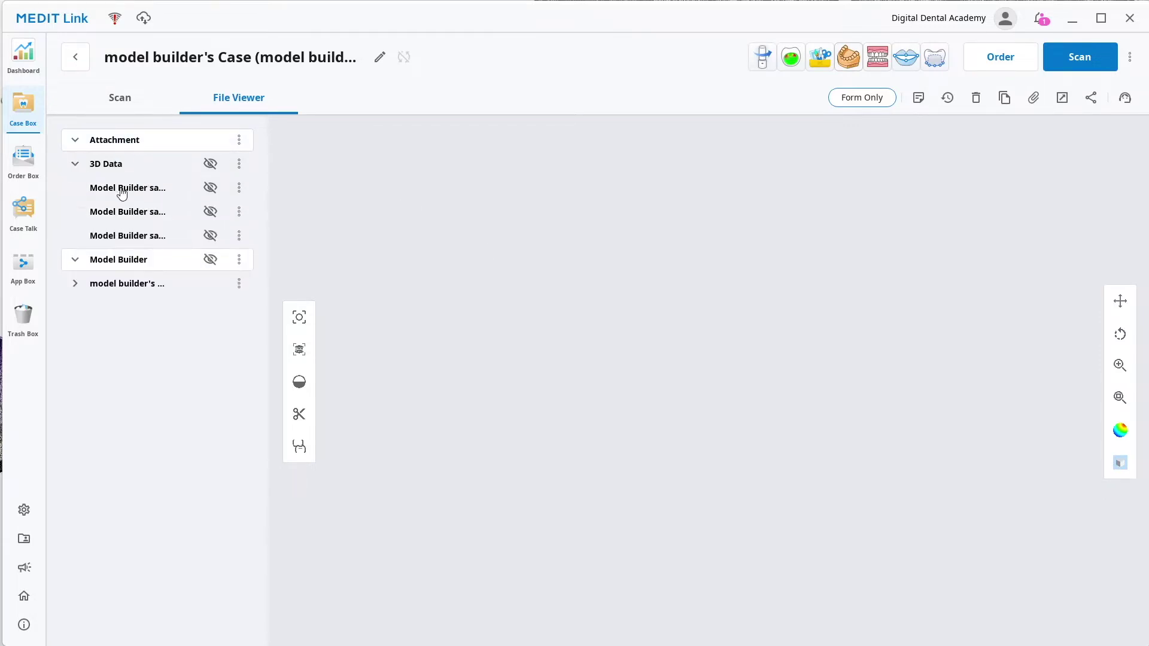
pyautogui.click(209, 166)
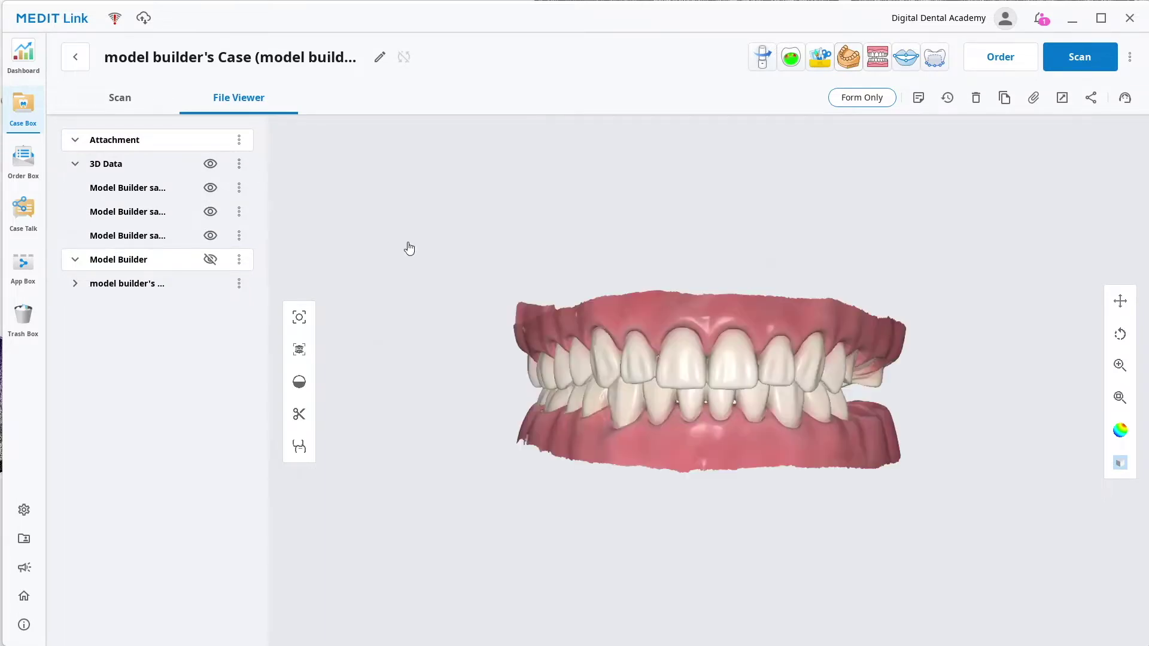
pyautogui.moveTo(711, 272)
pyautogui.mouseDown()
pyautogui.moveTo(673, 291)
pyautogui.moveTo(615, 291)
pyautogui.moveTo(735, 266)
pyautogui.moveTo(710, 291)
pyautogui.moveTo(698, 278)
pyautogui.mouseUp()
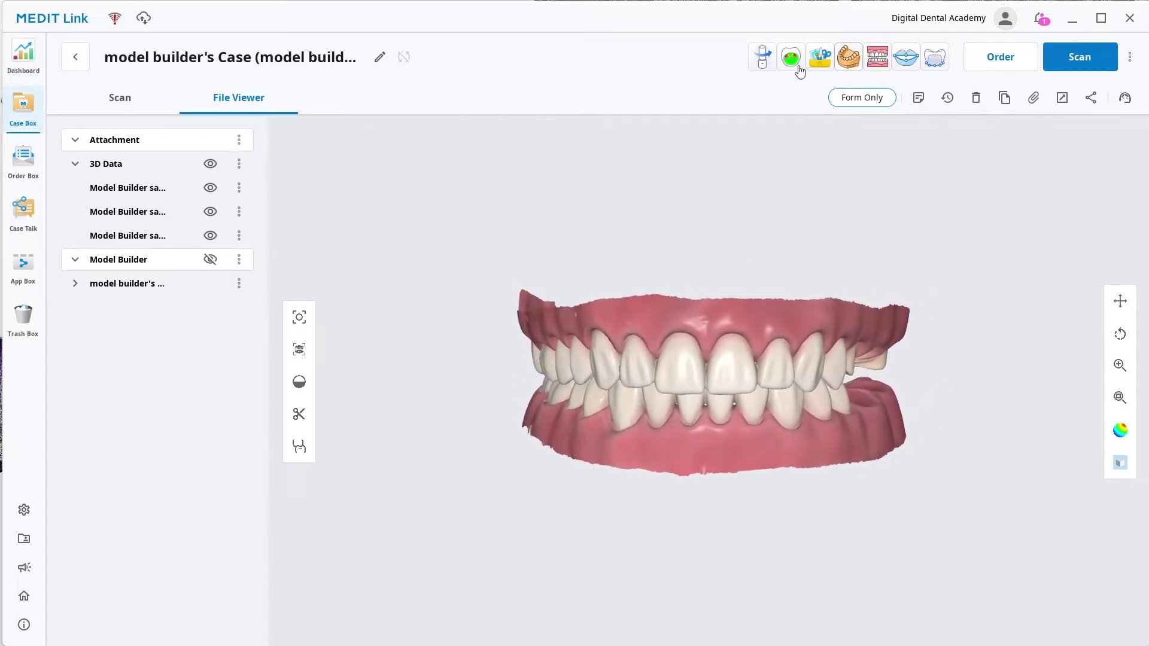
pyautogui.click(849, 57)
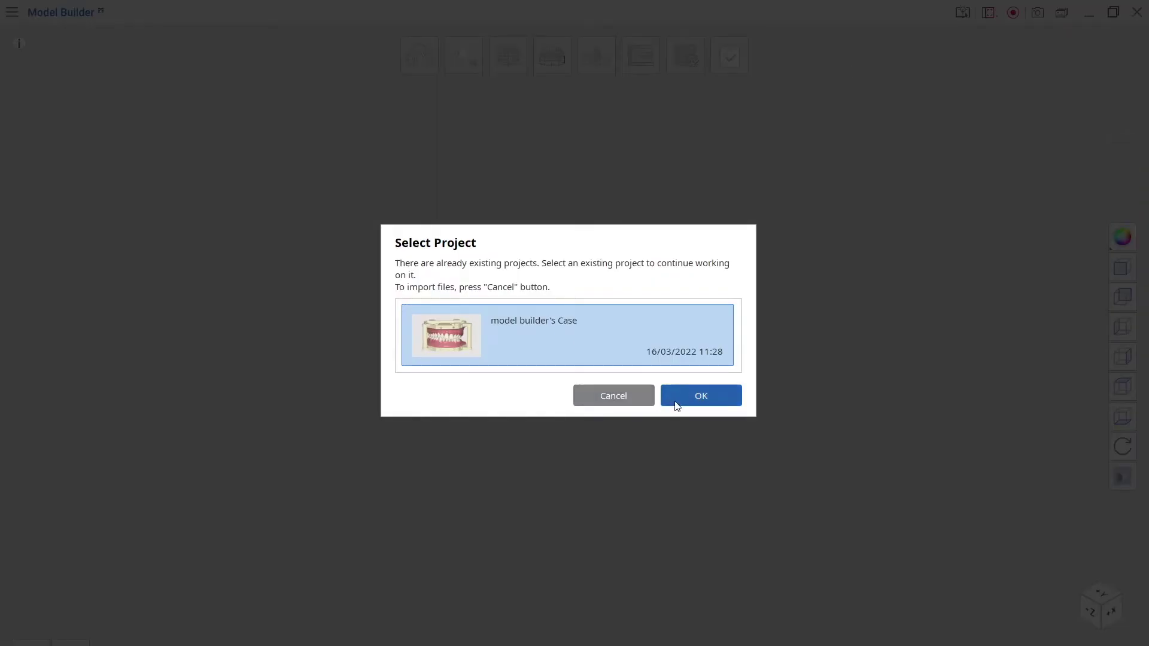
# Step: Skip the existing project and assign sample-upperjaw as Maxilla and sample-lowerjaw as Mandible
pyautogui.click(613, 396)
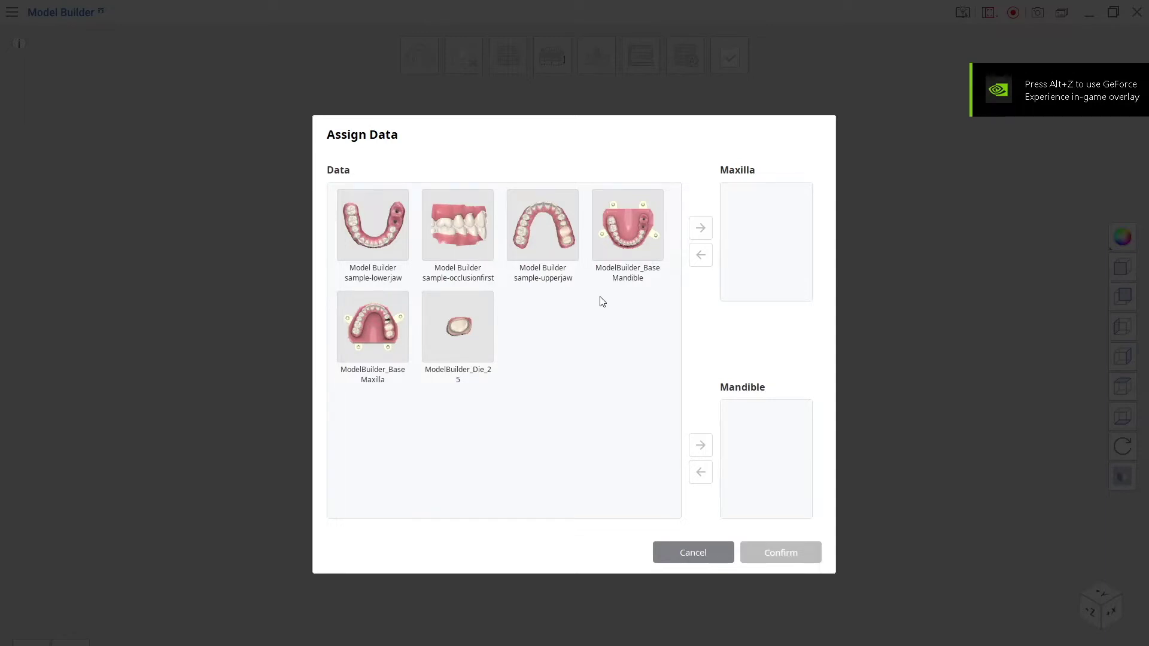
pyautogui.click(368, 219)
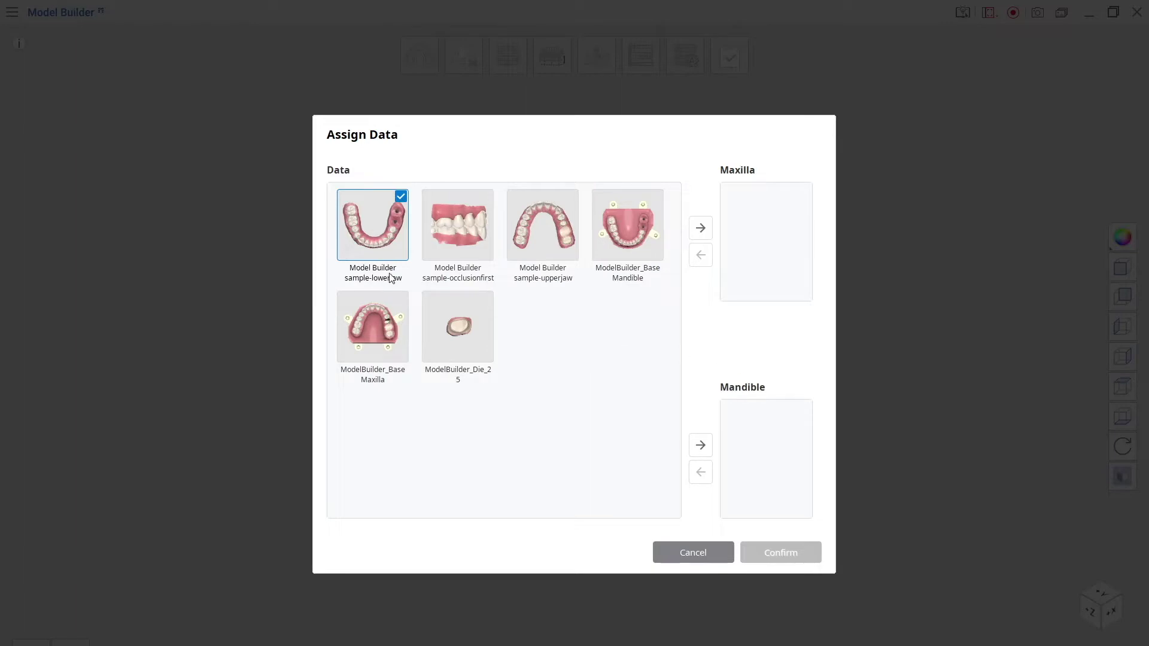
pyautogui.click(700, 447)
pyautogui.click(538, 225)
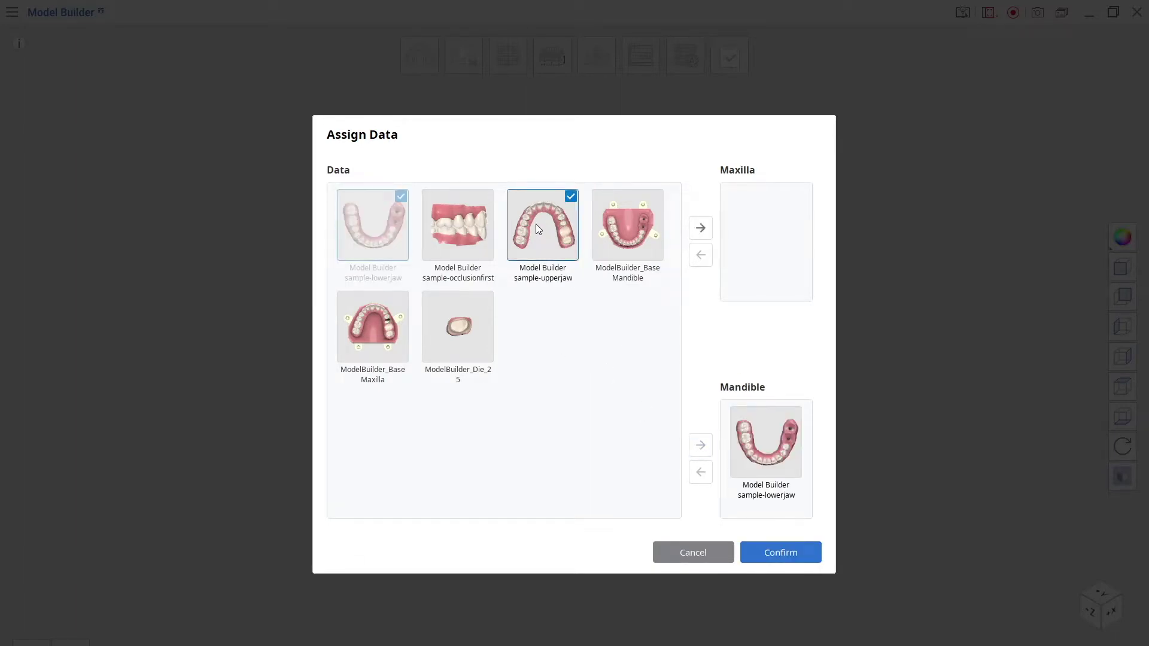
pyautogui.click(701, 230)
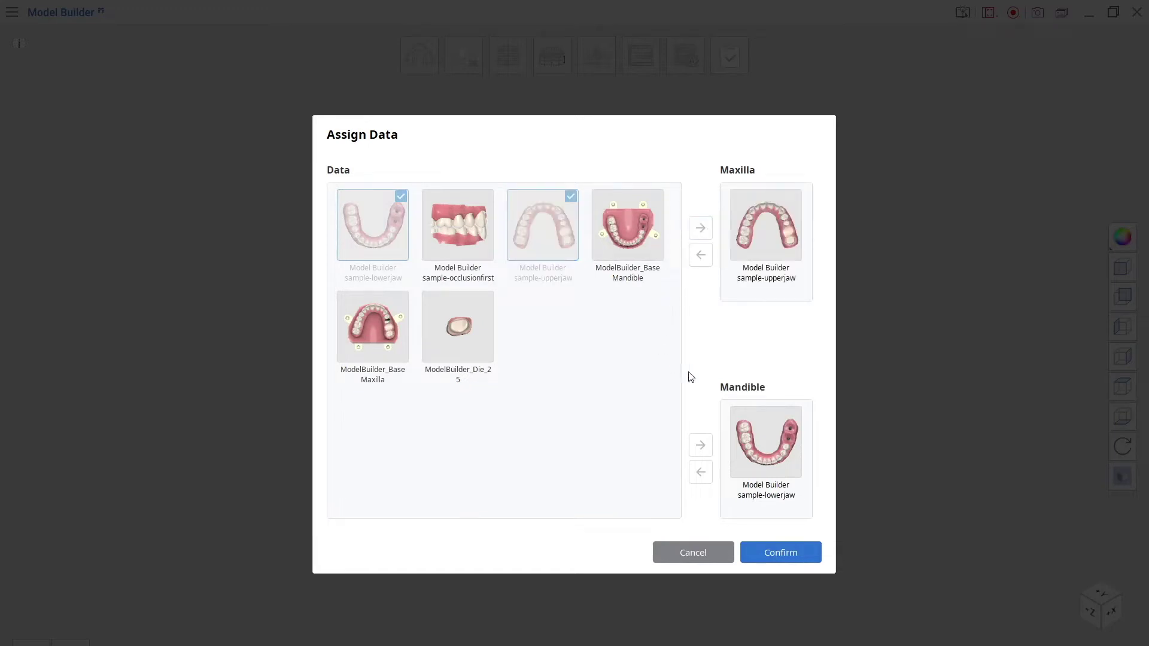
pyautogui.click(790, 552)
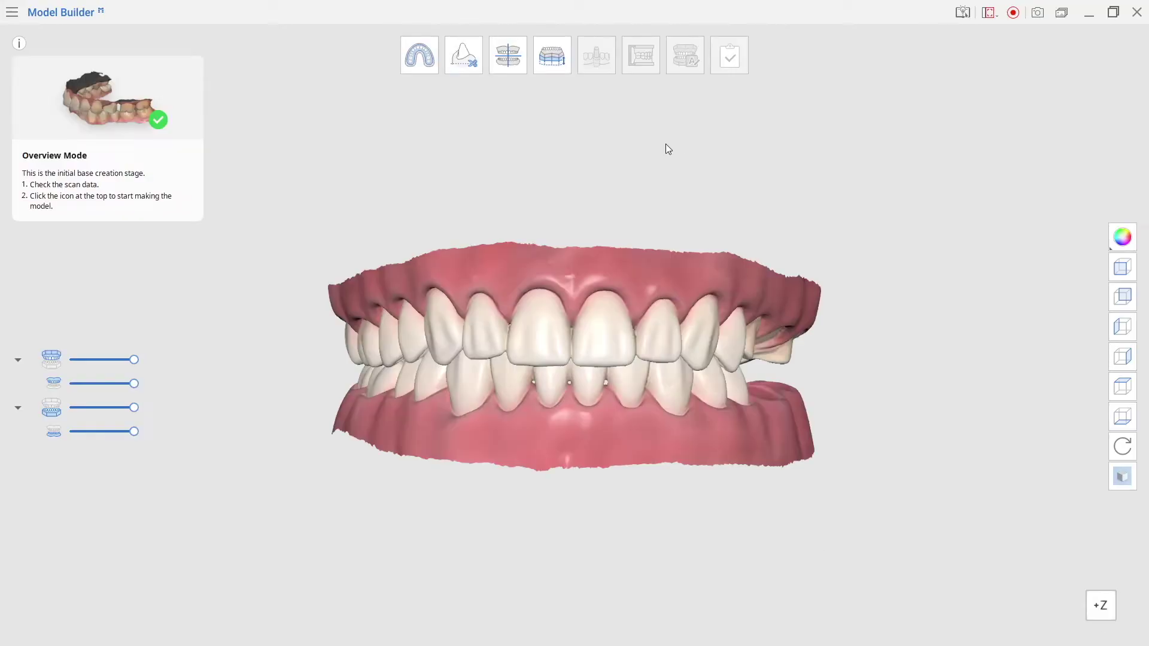
# Step: Resize the Model Builder window to fill the screen and enter Area Designation Mode
pyautogui.moveTo(477, 267); pyautogui.dragTo(509, 275, button='right')
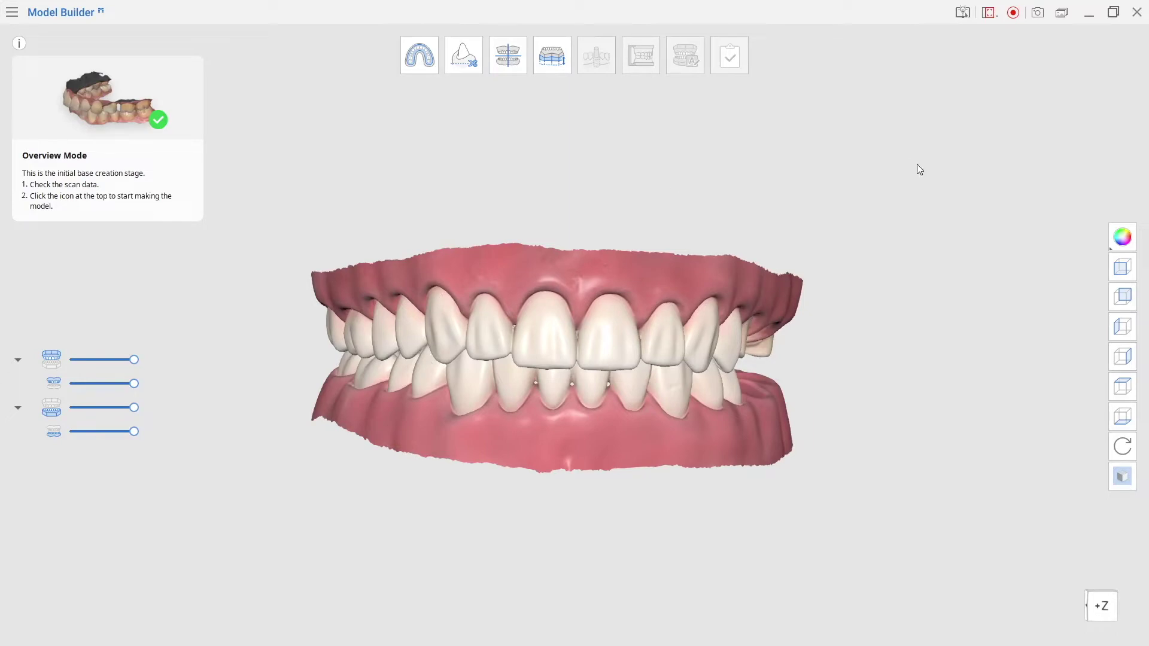
pyautogui.click(1113, 12)
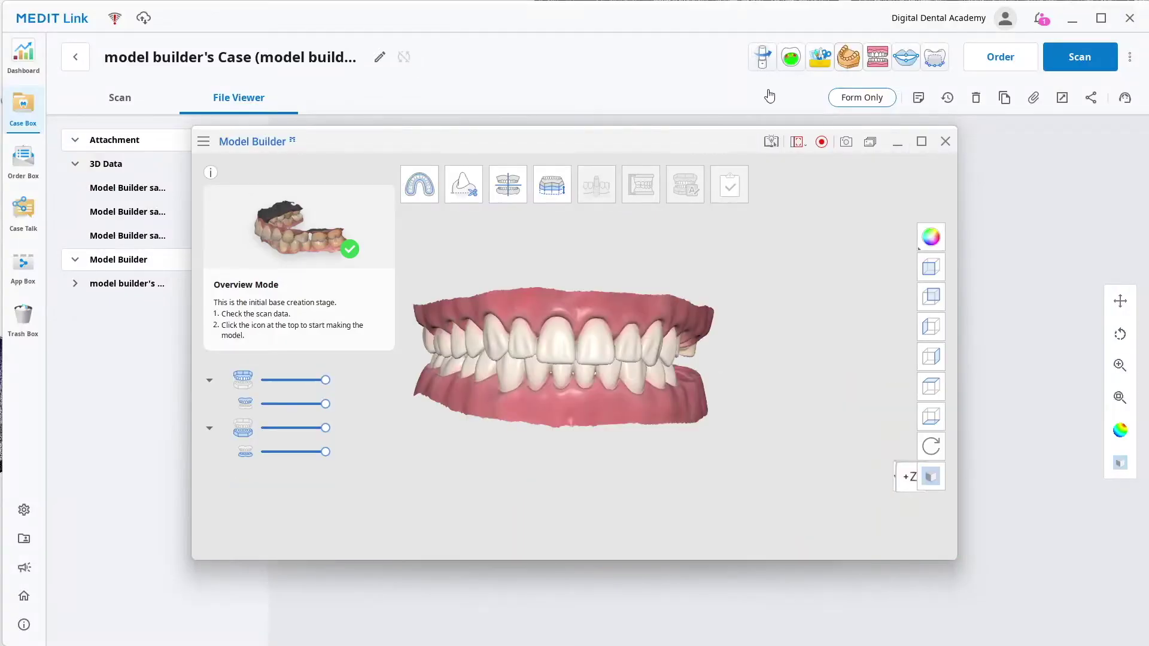
pyautogui.moveTo(695, 138); pyautogui.dragTo(589, 302)
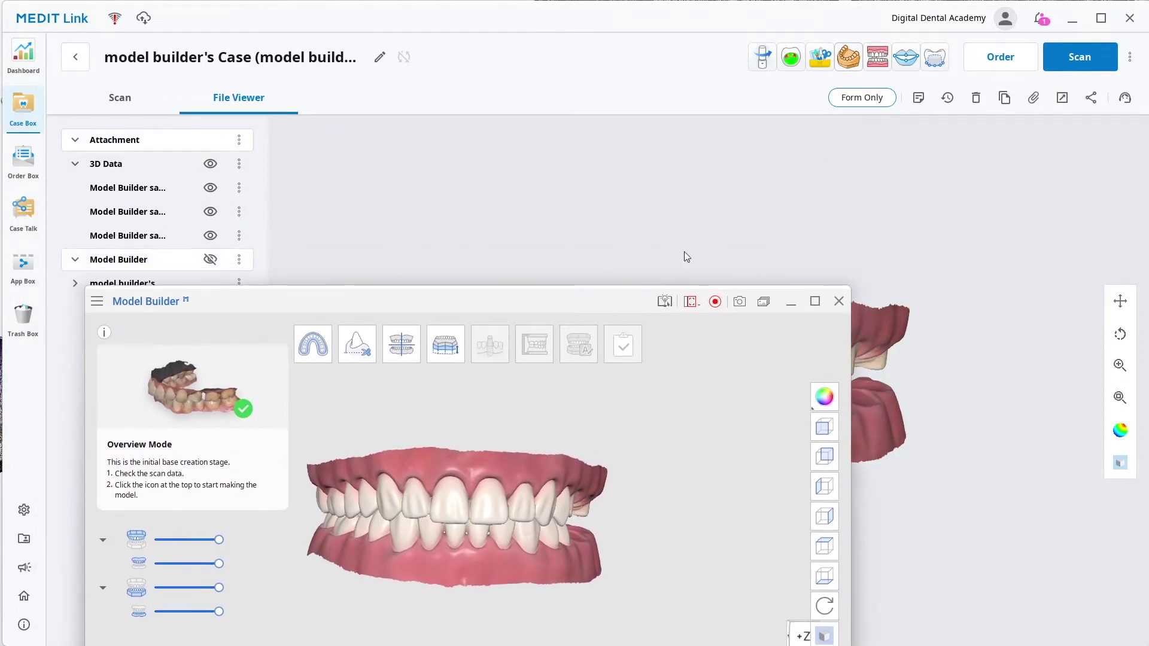
pyautogui.moveTo(605, 310); pyautogui.dragTo(522, 24)
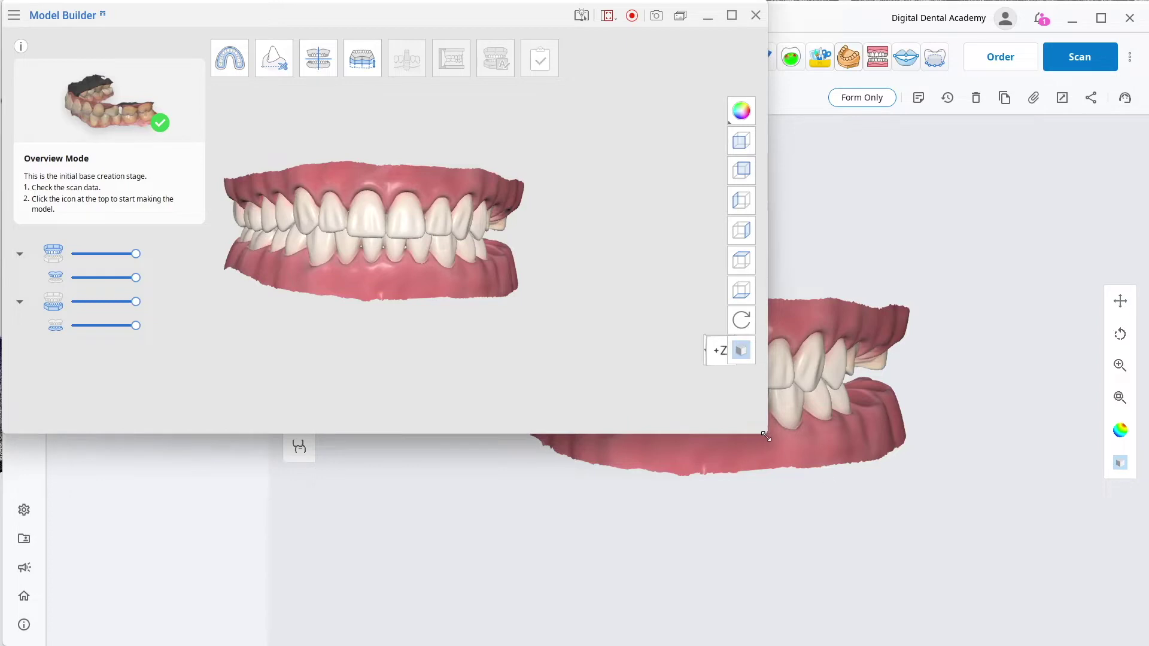
pyautogui.moveTo(765, 436); pyautogui.dragTo(1138, 644)
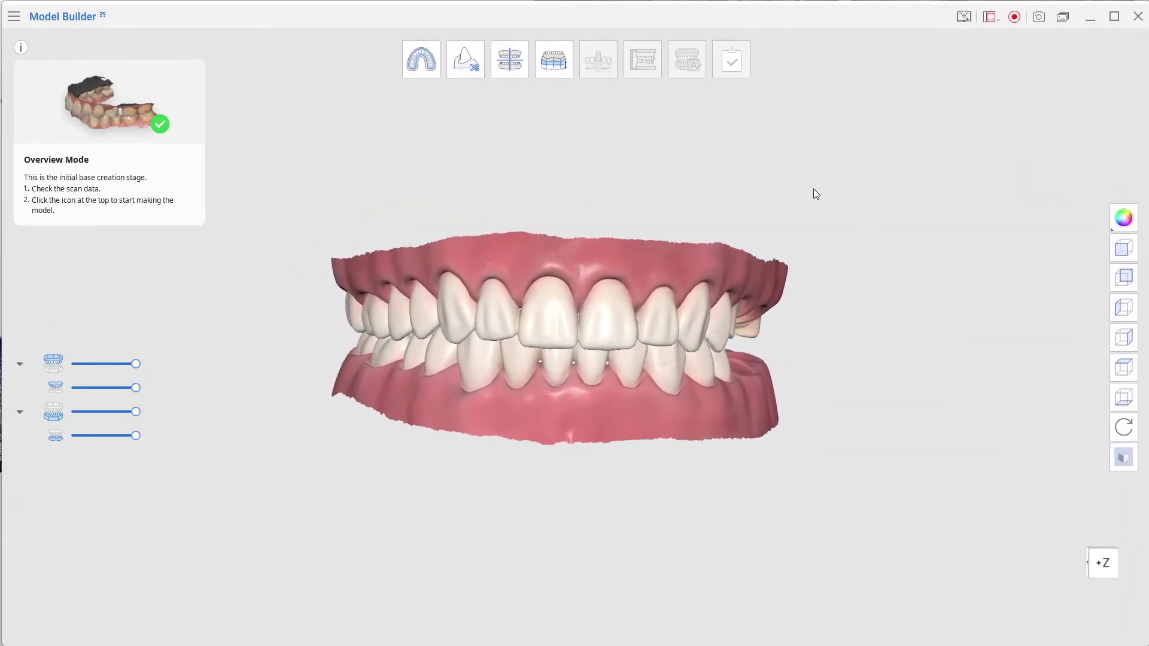
pyautogui.click(421, 59)
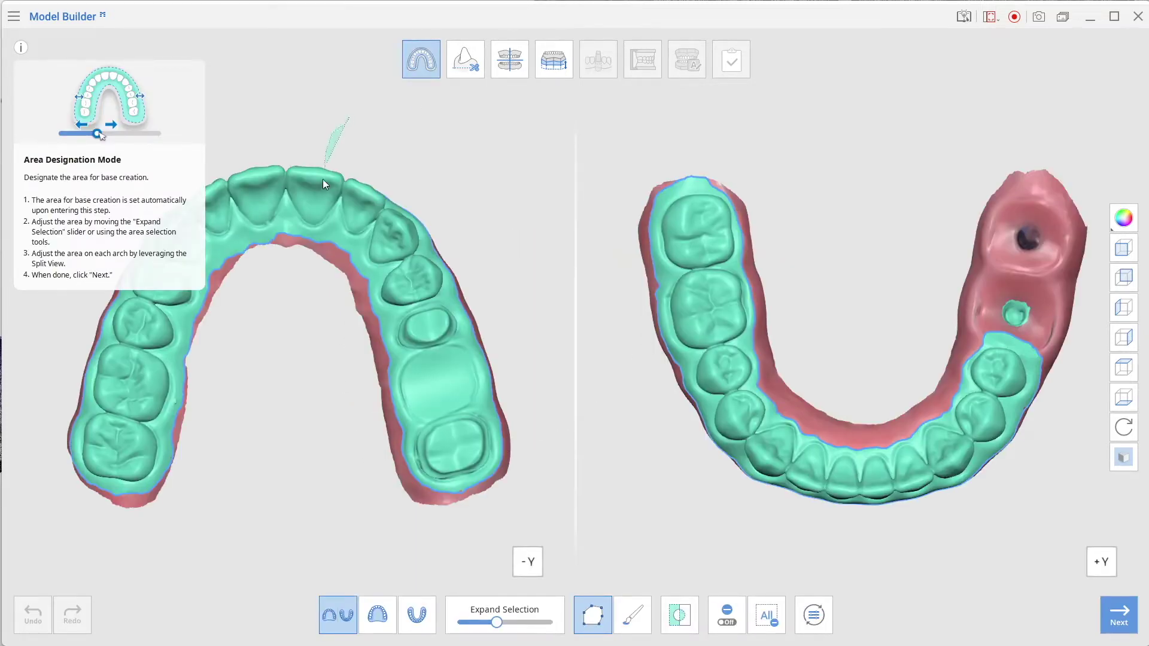
# Step: Use Expand Selection to grow the green base area into the lower arch's implant region
pyautogui.doubleClick(420, 167)
pyautogui.moveTo(437, 140)
pyautogui.mouseDown(button='right')
pyautogui.moveTo(328, 253)
pyautogui.moveTo(272, 290)
pyautogui.moveTo(395, 279)
pyautogui.moveTo(480, 315)
pyautogui.moveTo(402, 200)
pyautogui.moveTo(426, 145)
pyautogui.mouseUp(button='right')
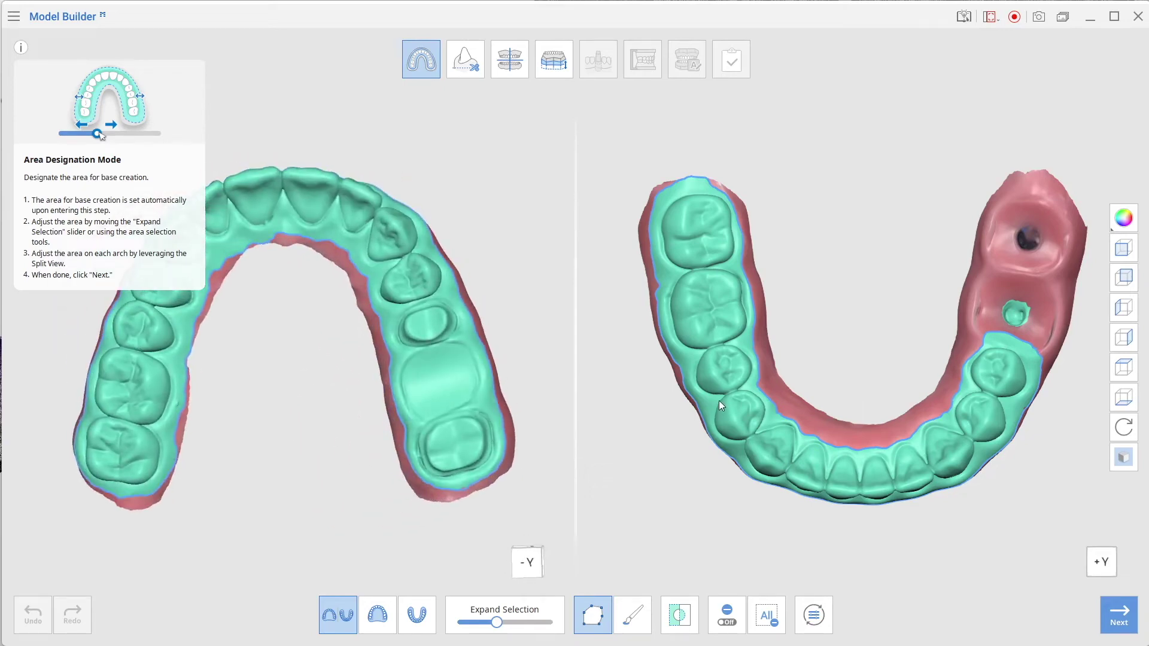
pyautogui.moveTo(310, 384); pyautogui.dragTo(317, 532, button='right')
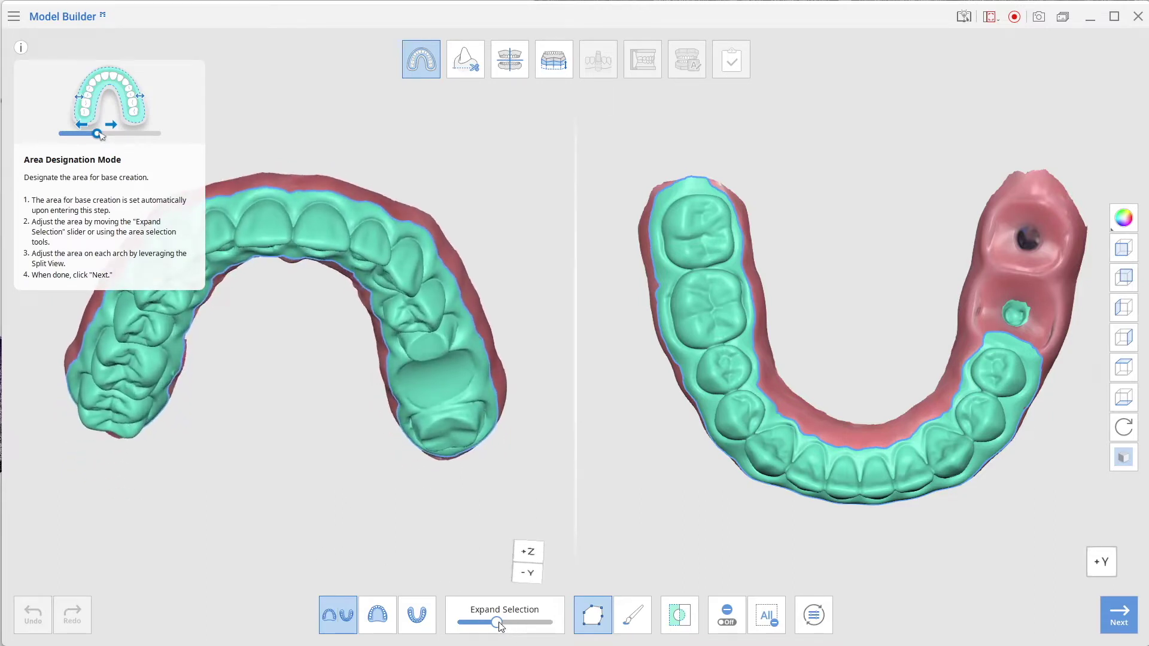
pyautogui.moveTo(496, 622); pyautogui.dragTo(498, 626)
pyautogui.click(497, 624)
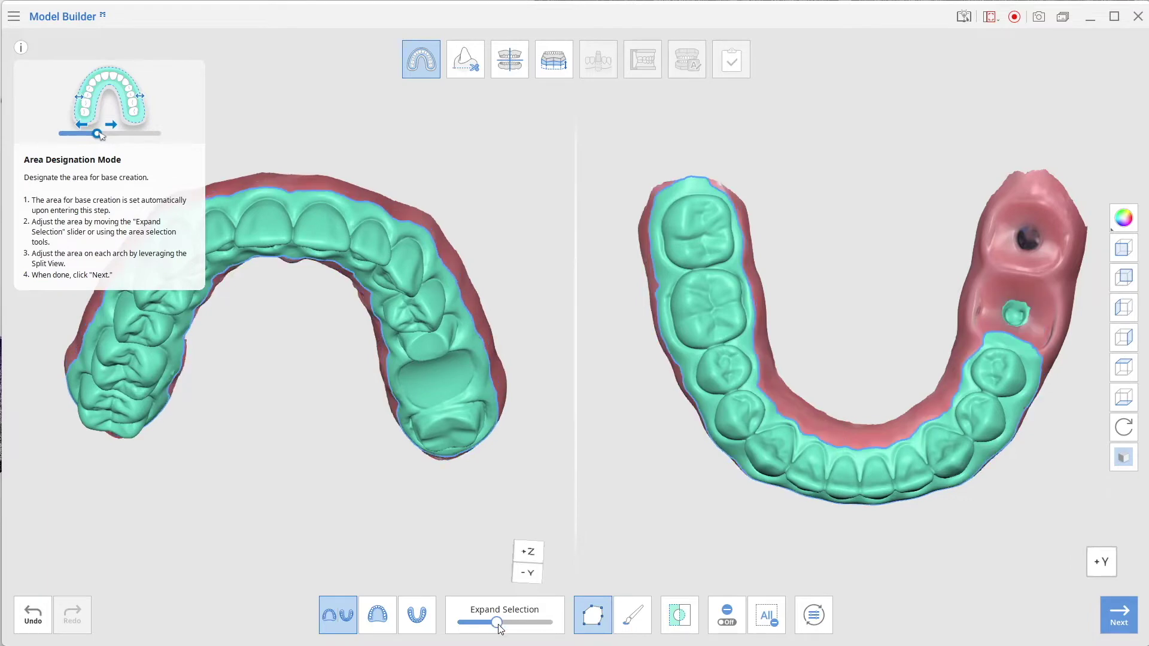
pyautogui.click(506, 624)
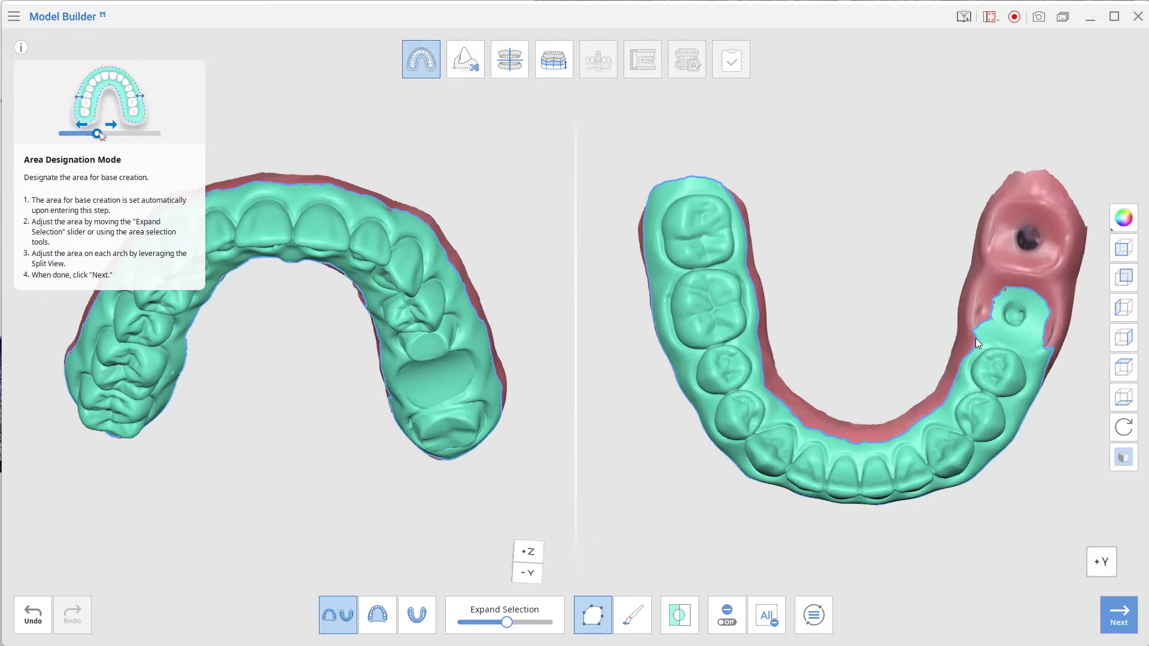
pyautogui.scroll(5, 975, 339)
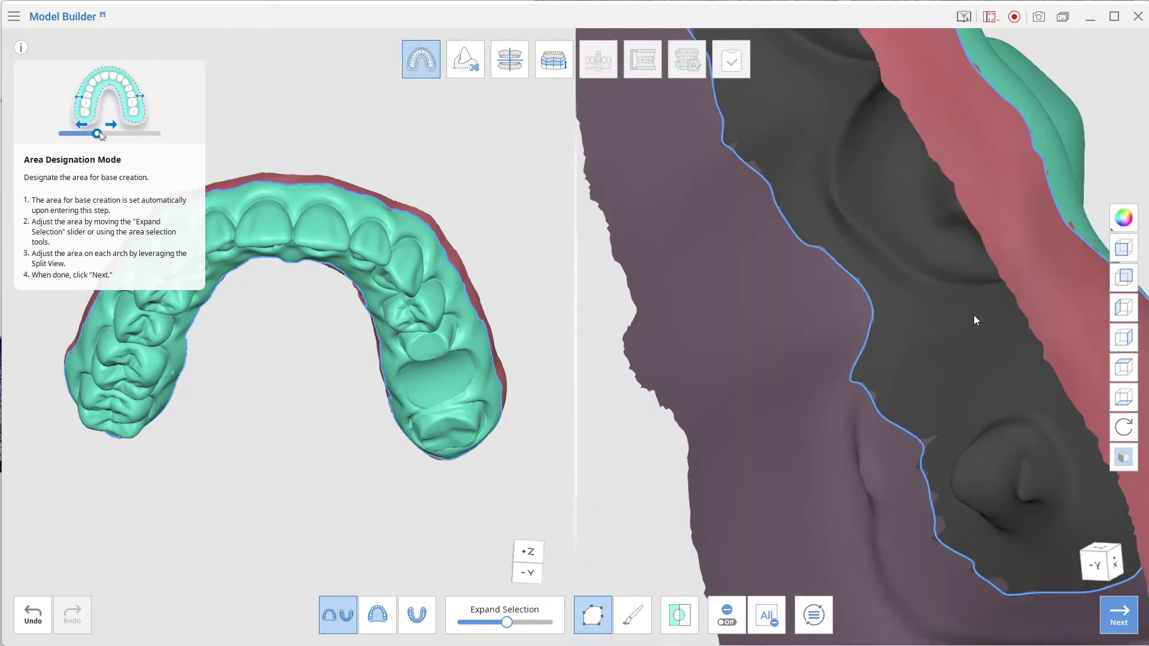
pyautogui.click(1112, 564)
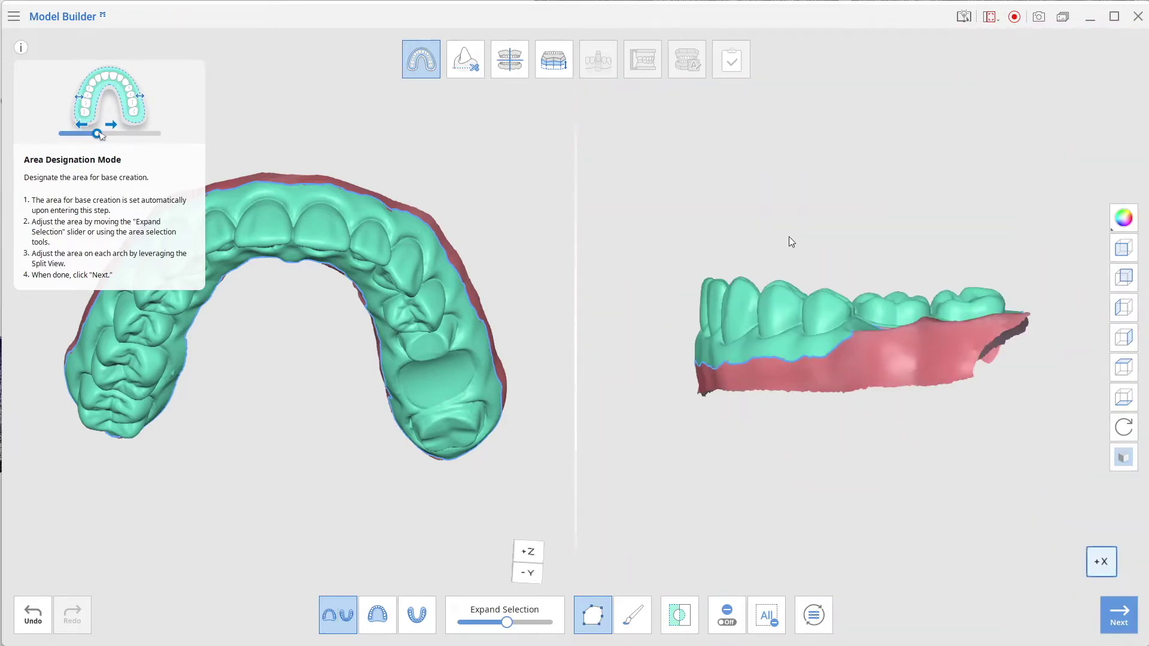
pyautogui.moveTo(790, 239); pyautogui.dragTo(869, 513, button='right')
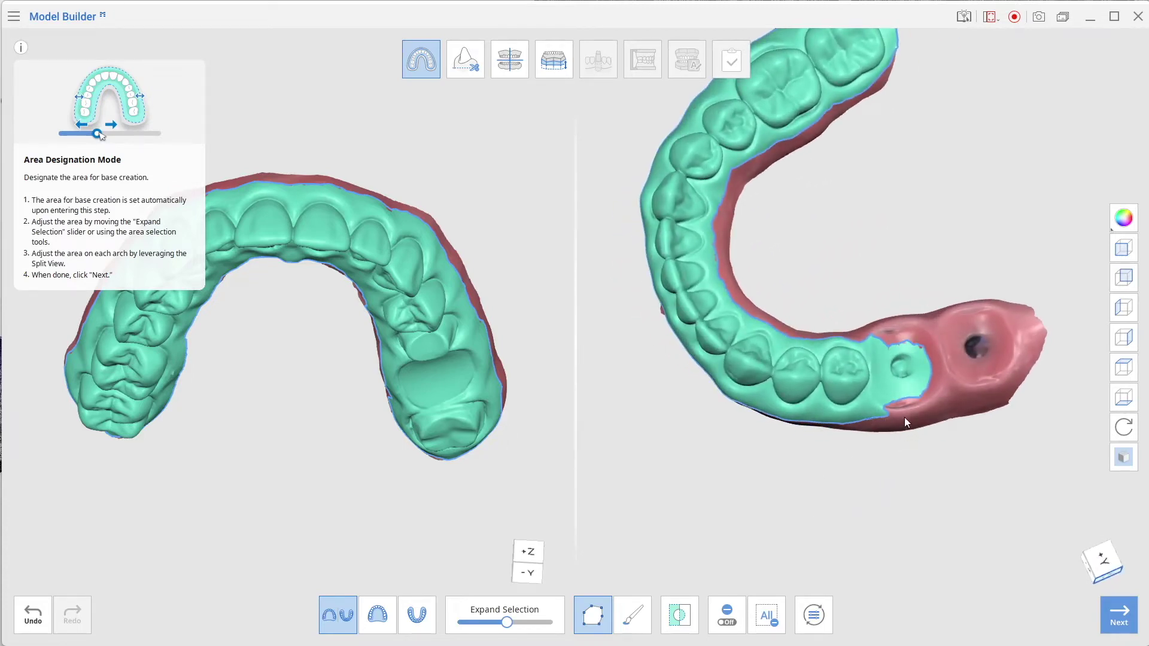
# Step: Outline the lower arch's back end with the polygon tool and add it to the base area
pyautogui.click(1015, 373)
pyautogui.click(1026, 336)
pyautogui.click(1009, 305)
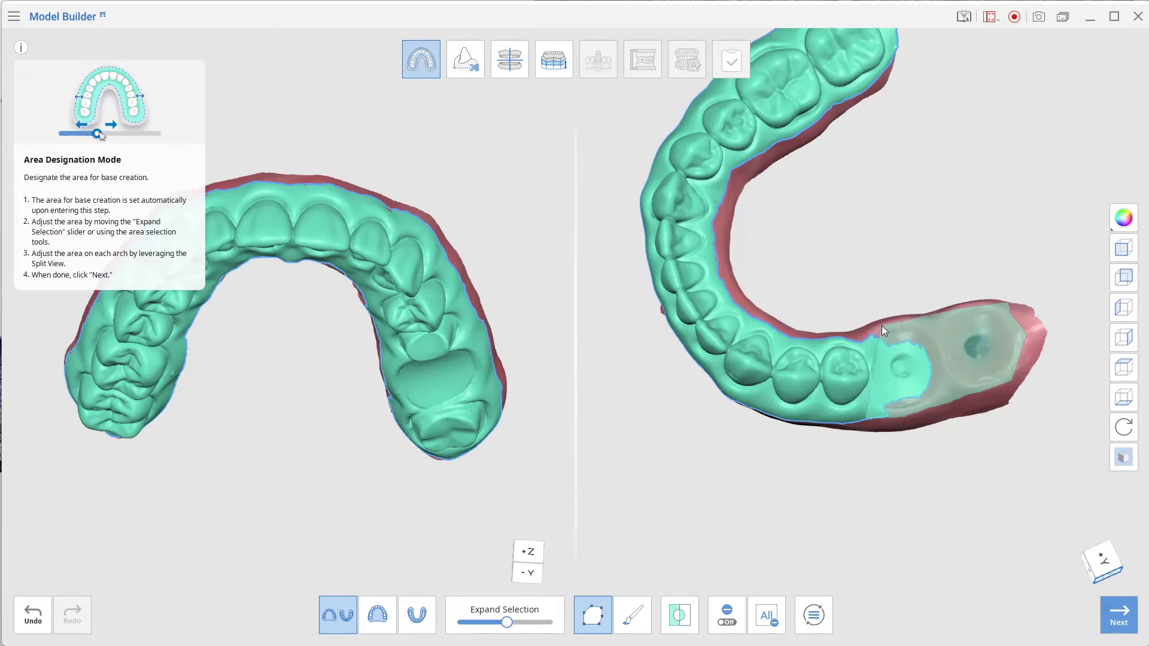
pyautogui.click(868, 338)
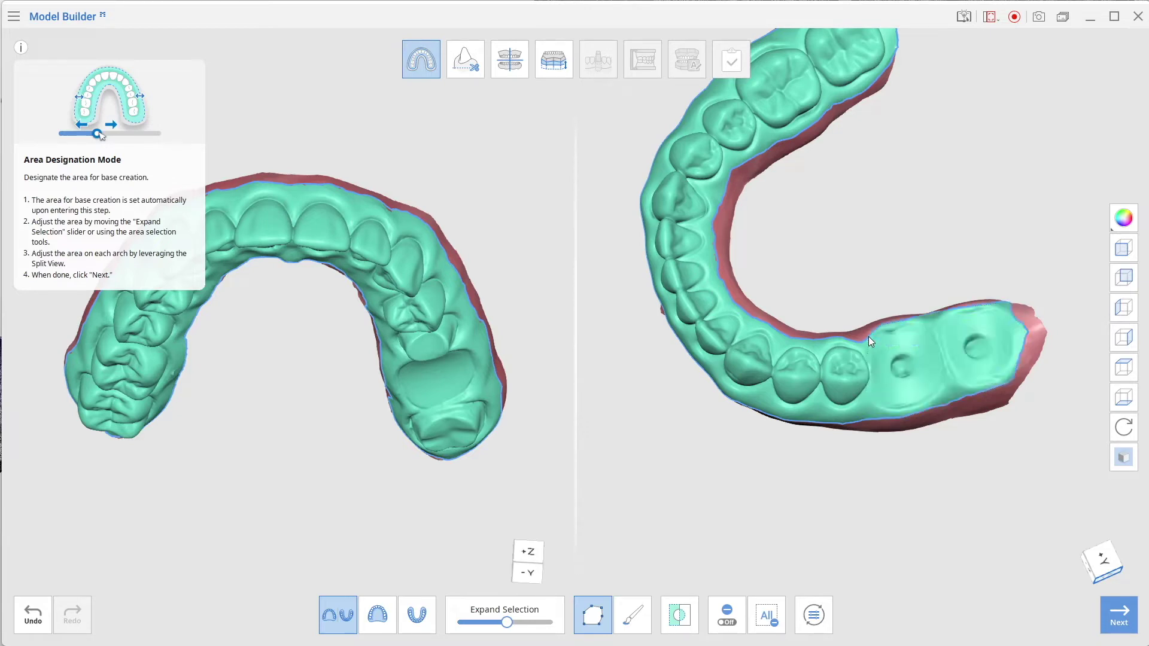
# Step: Add the outer gum strip along the lower arch edge to the base area
pyautogui.moveTo(886, 494); pyautogui.dragTo(842, 407, button='right')
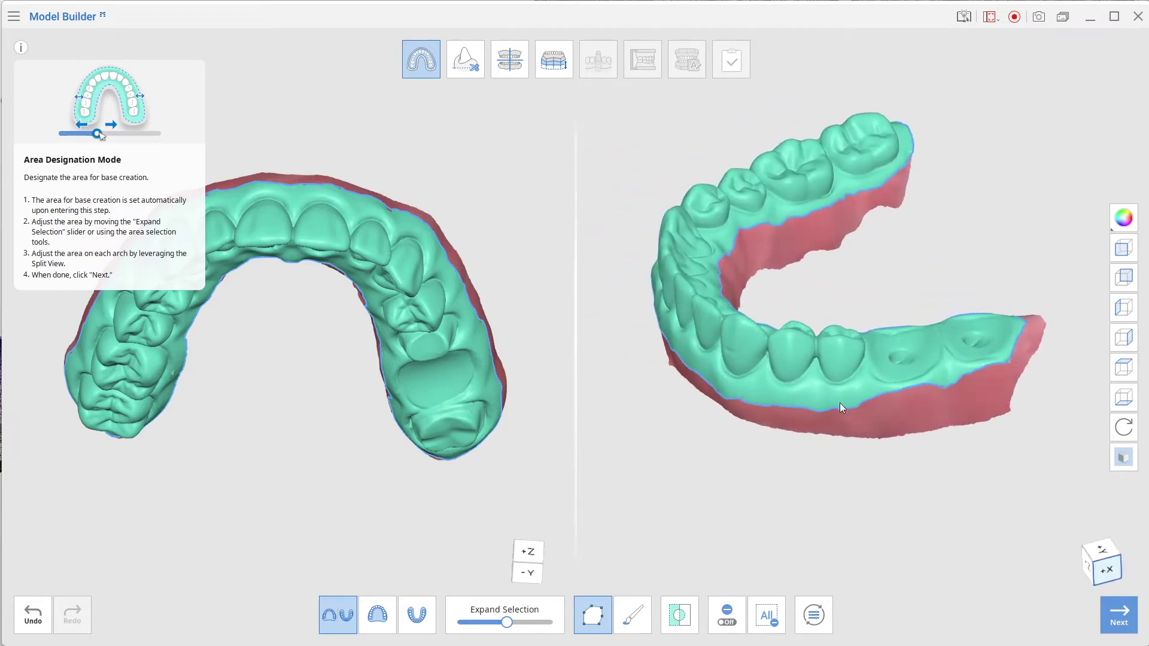
pyautogui.click(896, 408)
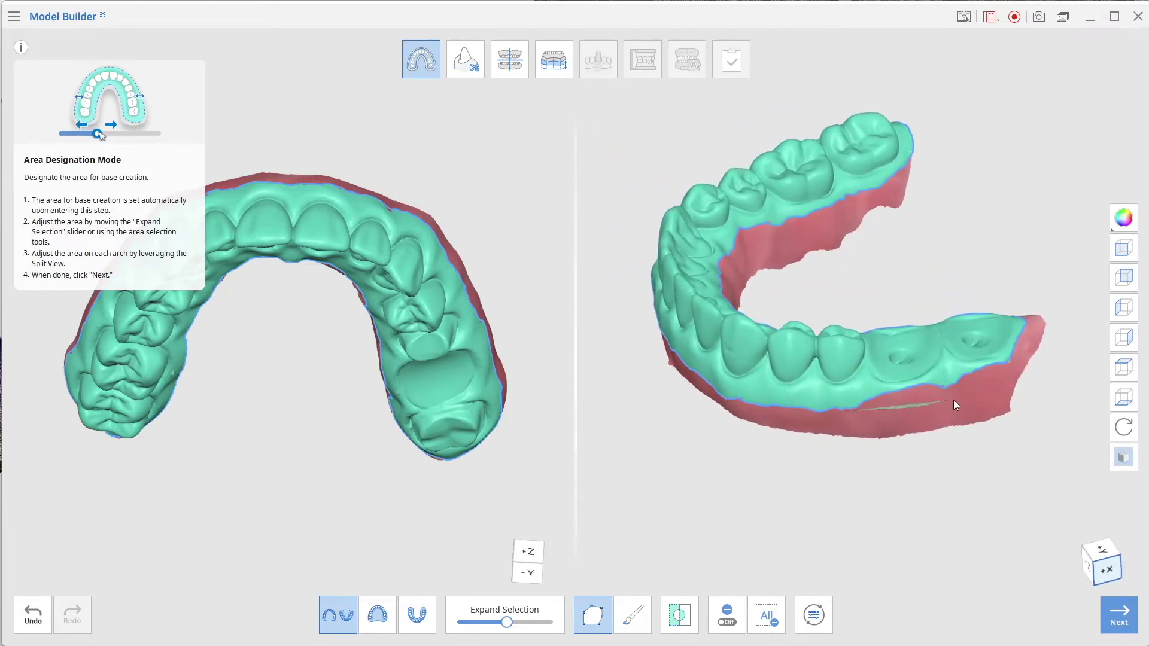
pyautogui.click(996, 384)
pyautogui.click(1010, 354)
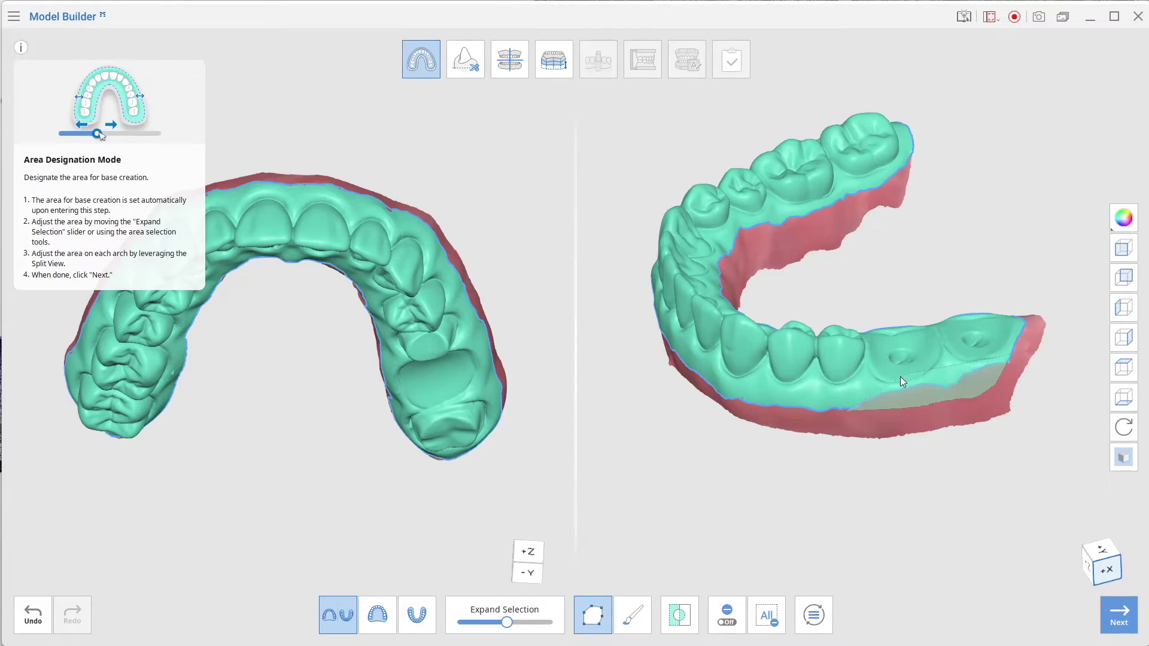
pyautogui.doubleClick(857, 381)
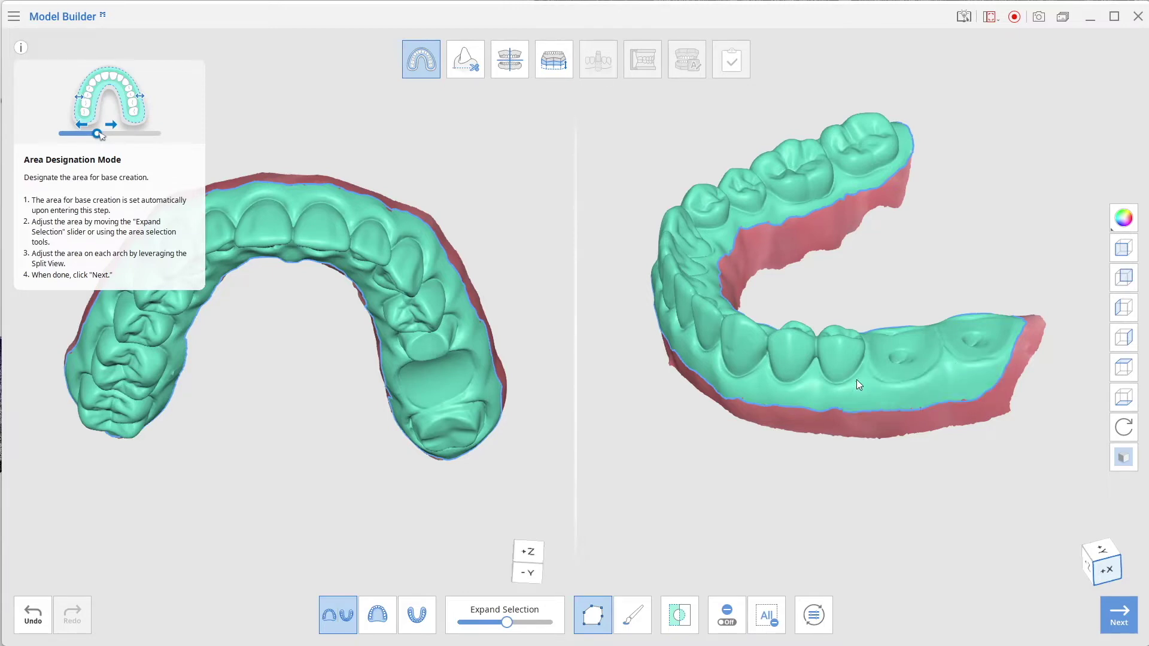
# Step: Outline the inner gum strip of the right arch and add it to the base area
pyautogui.moveTo(735, 493); pyautogui.dragTo(980, 474, button='right')
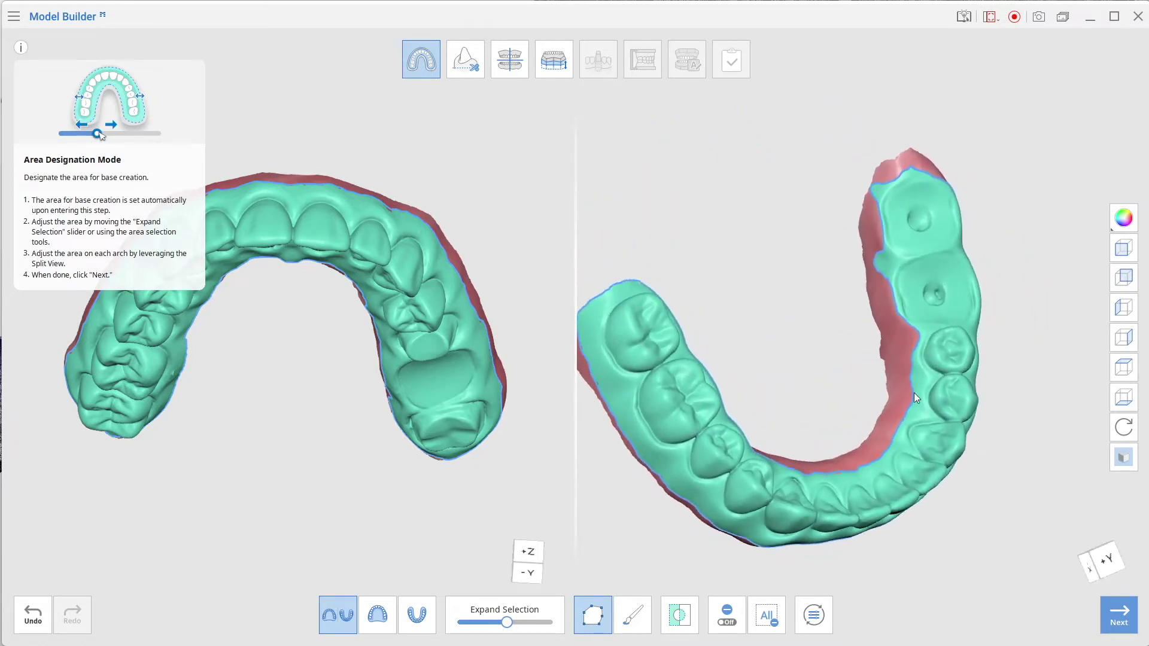
pyautogui.click(904, 351)
pyautogui.click(878, 273)
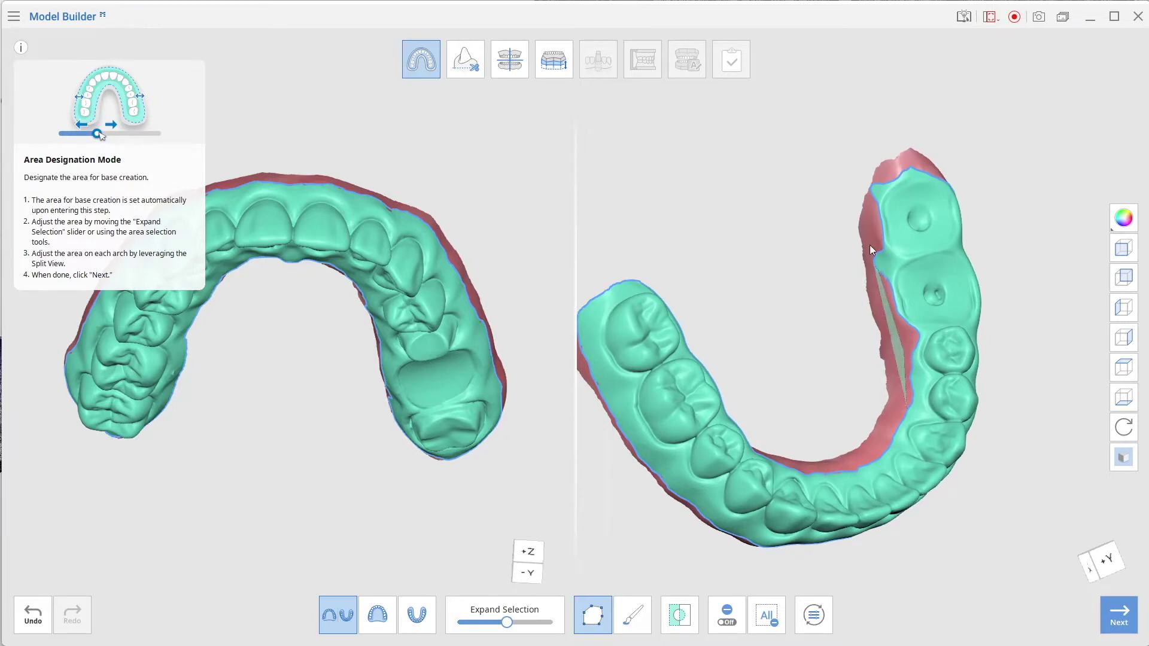
pyautogui.click(875, 187)
pyautogui.click(900, 174)
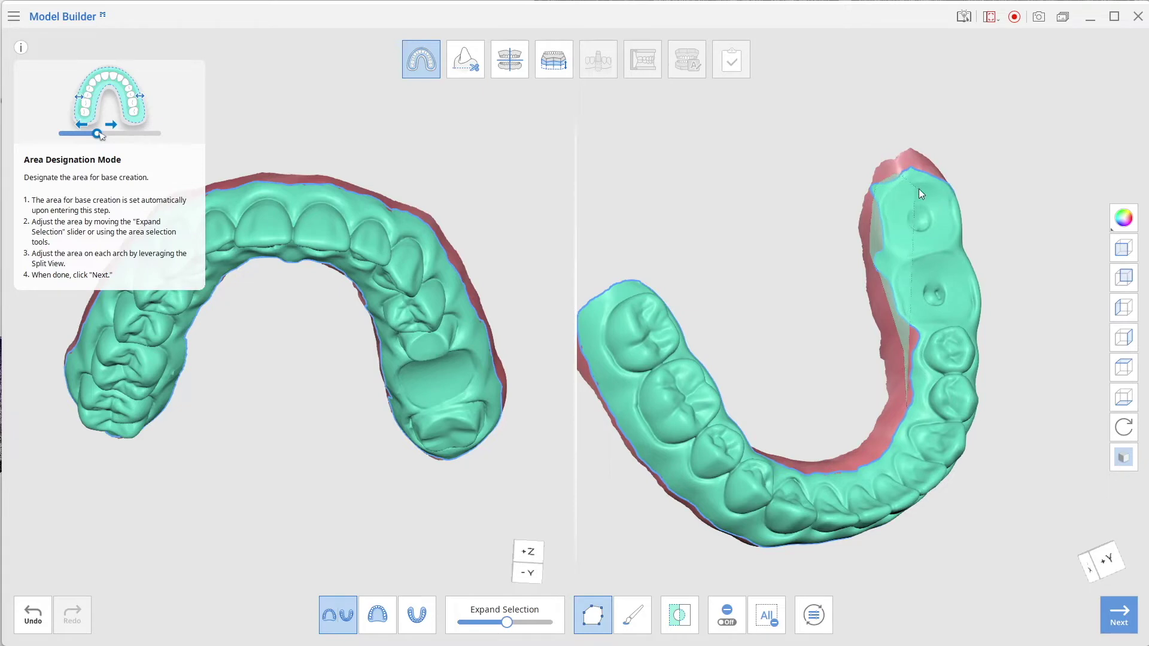
pyautogui.click(937, 246)
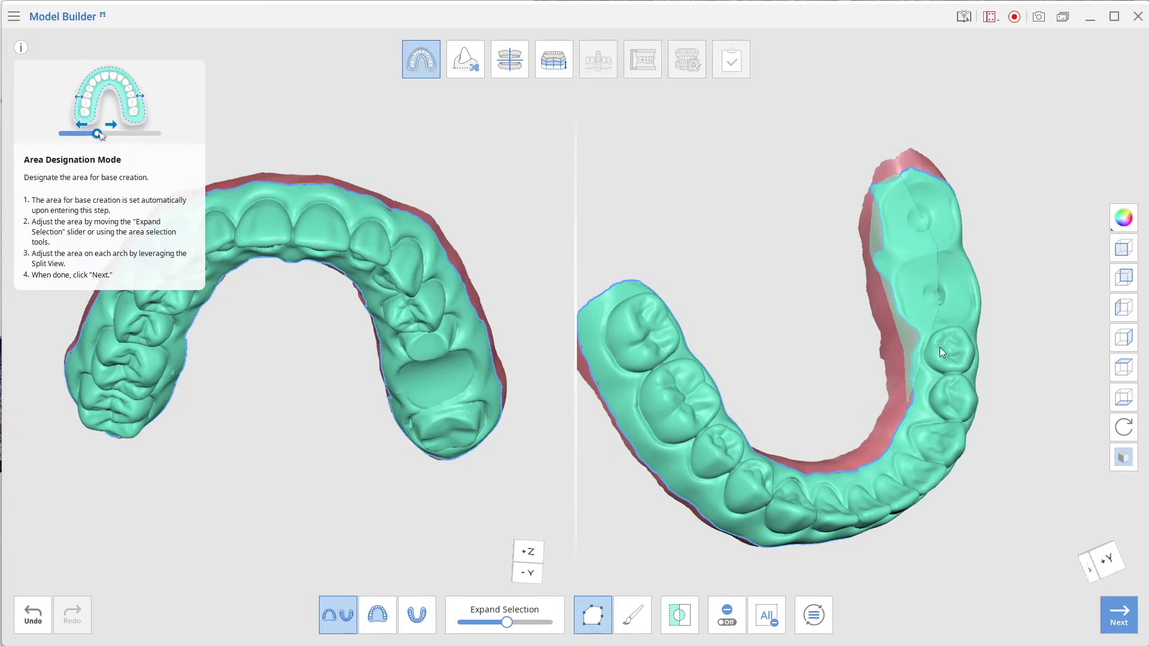
pyautogui.doubleClick(917, 428)
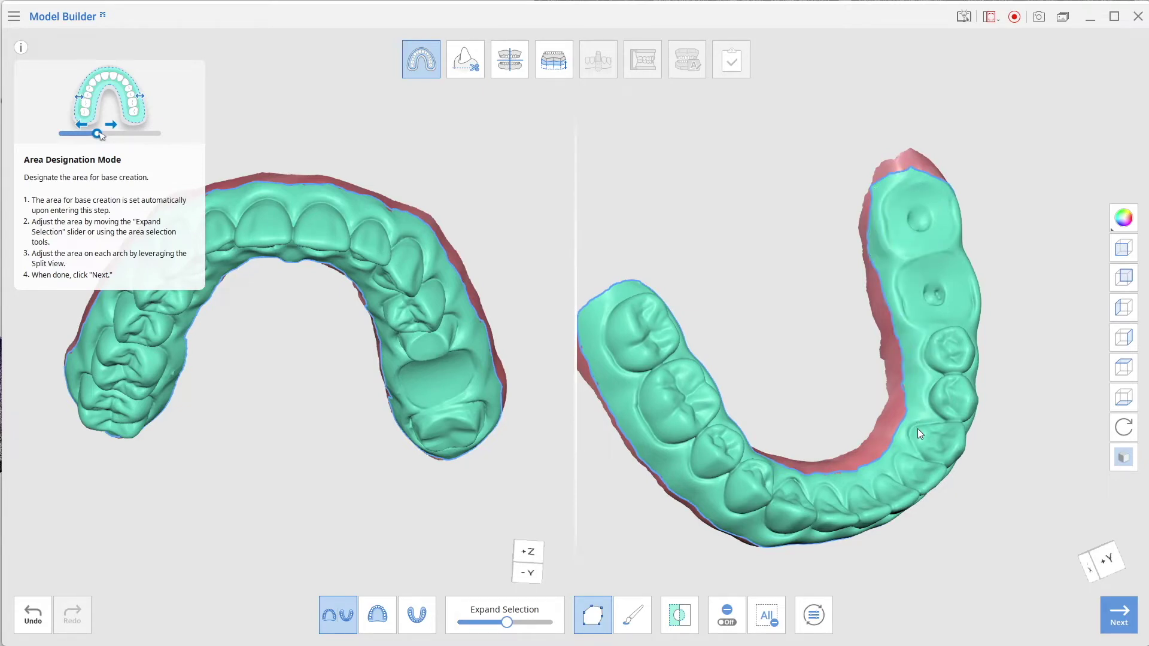
pyautogui.moveTo(961, 501); pyautogui.dragTo(881, 472, button='right')
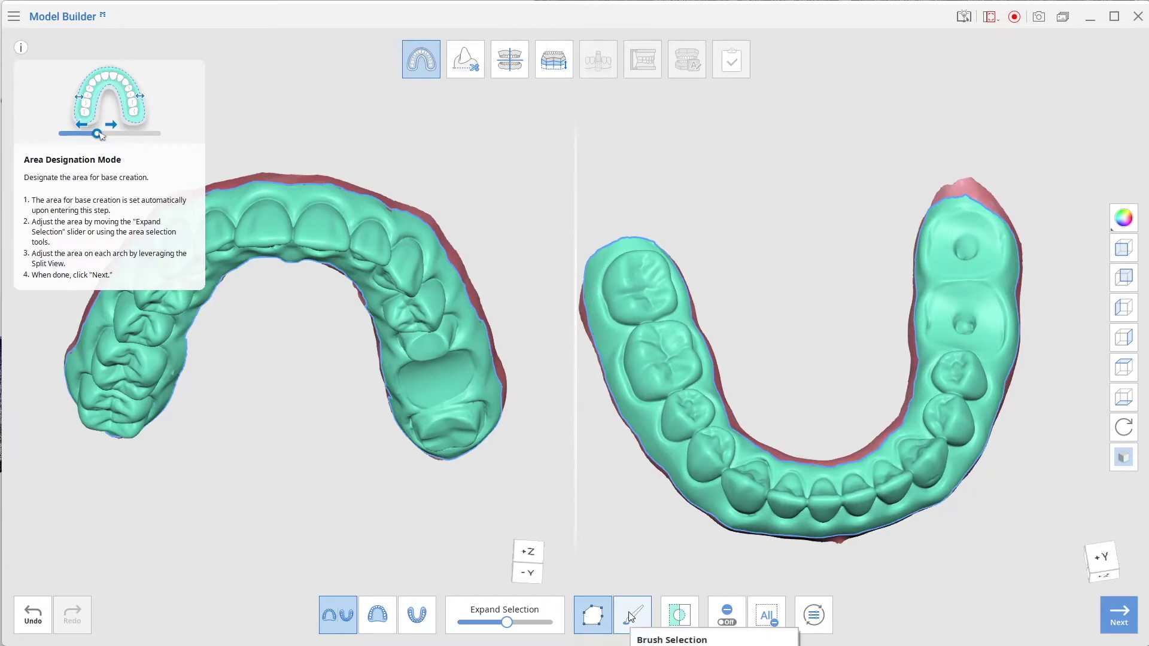
# Step: Toggle Invert Selected Area twice, leaving the designation intact, and advance to Edit Mode
pyautogui.click(681, 615)
pyautogui.click(685, 618)
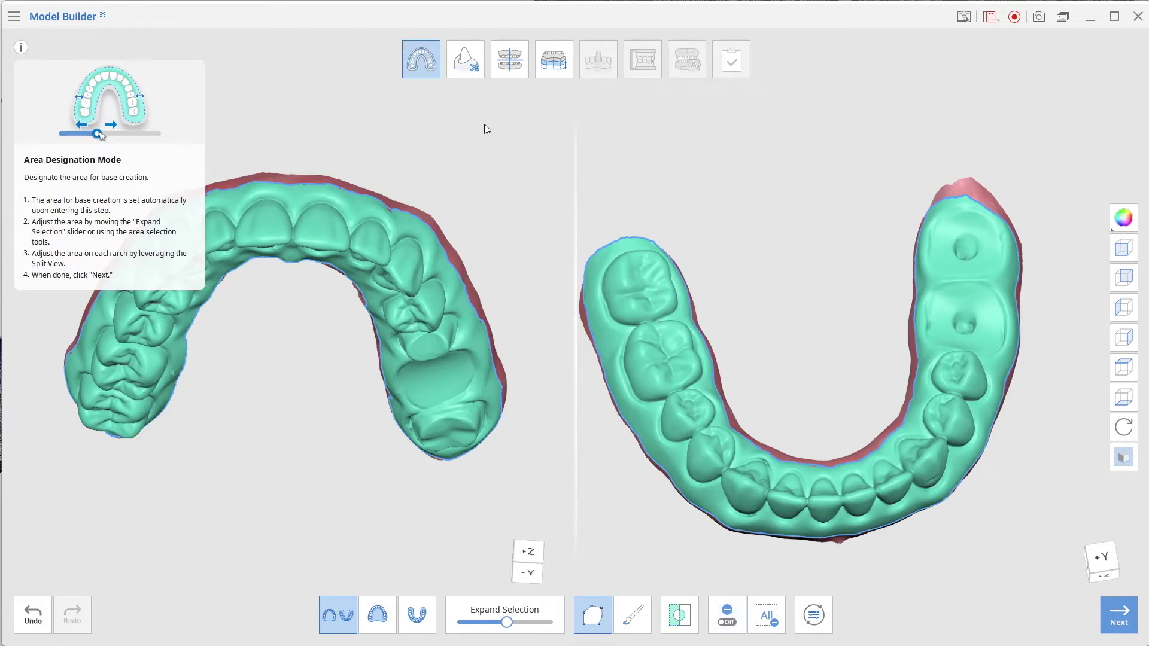
pyautogui.click(458, 63)
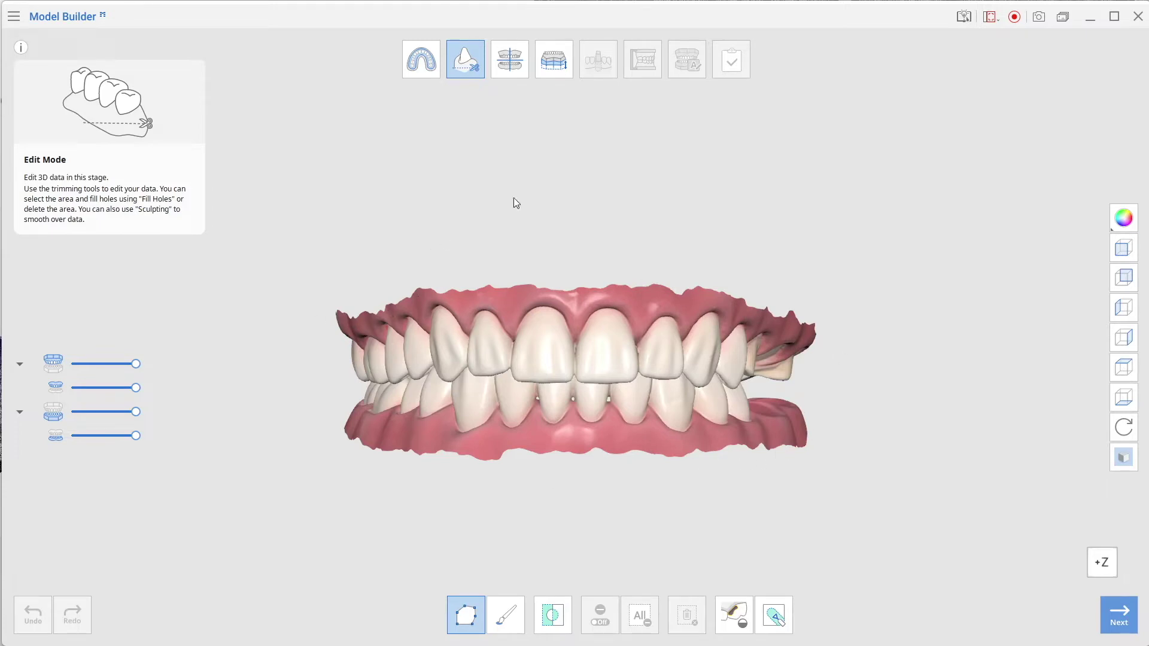
# Step: Skip trimming and advance to the occlusal-plane Alignment Mode
pyautogui.click(509, 69)
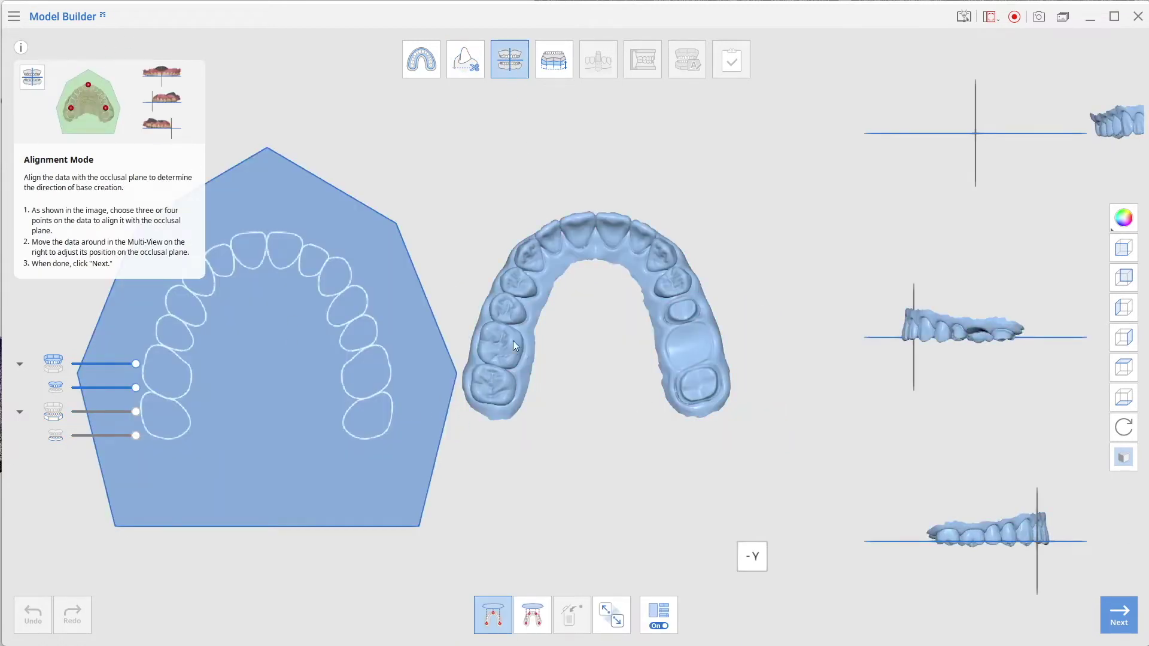
# Step: Place alignment points on the left premolar and right molar, then fine-tune the arch tilt
pyautogui.click(494, 337)
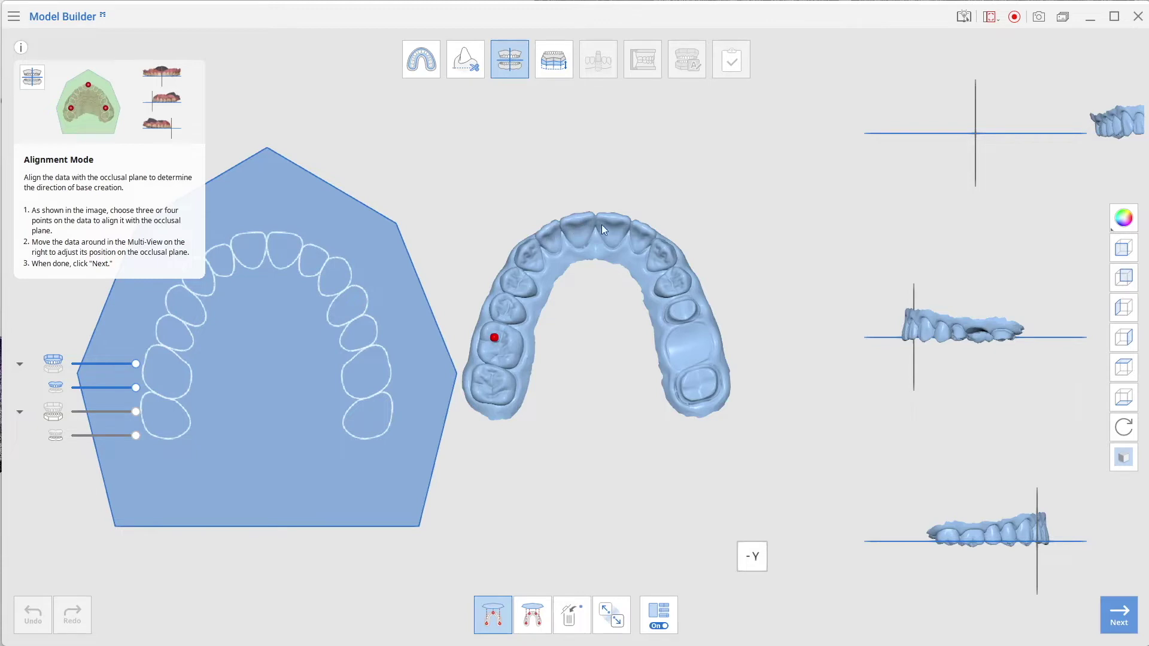
pyautogui.click(695, 342)
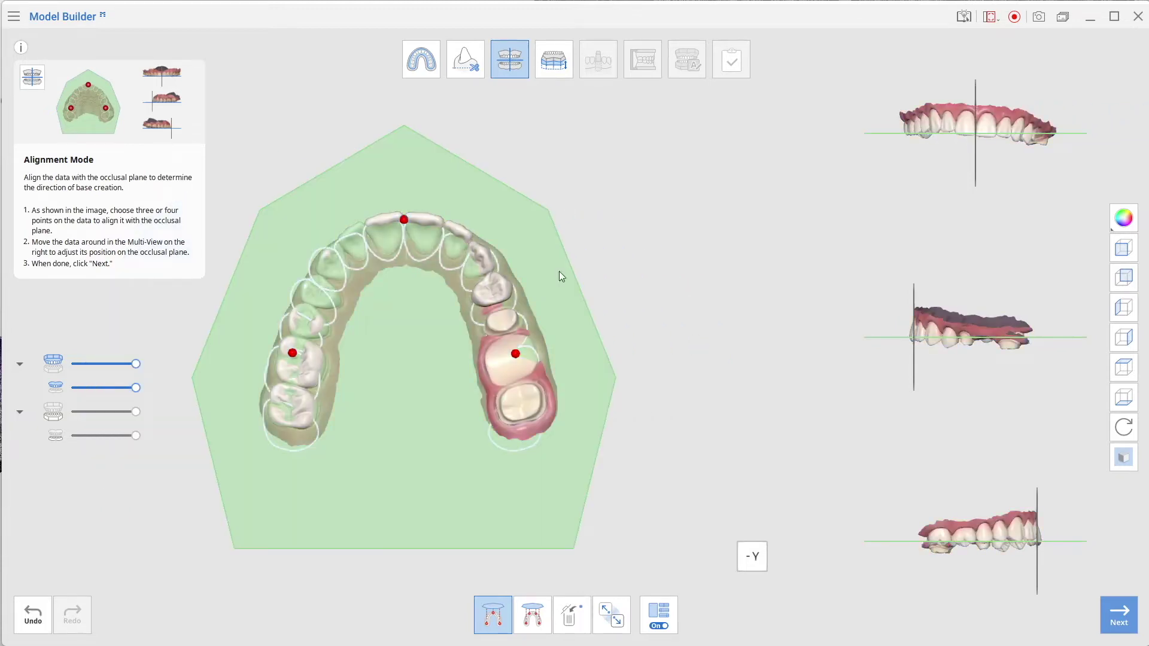
pyautogui.moveTo(1048, 131); pyautogui.dragTo(1043, 122)
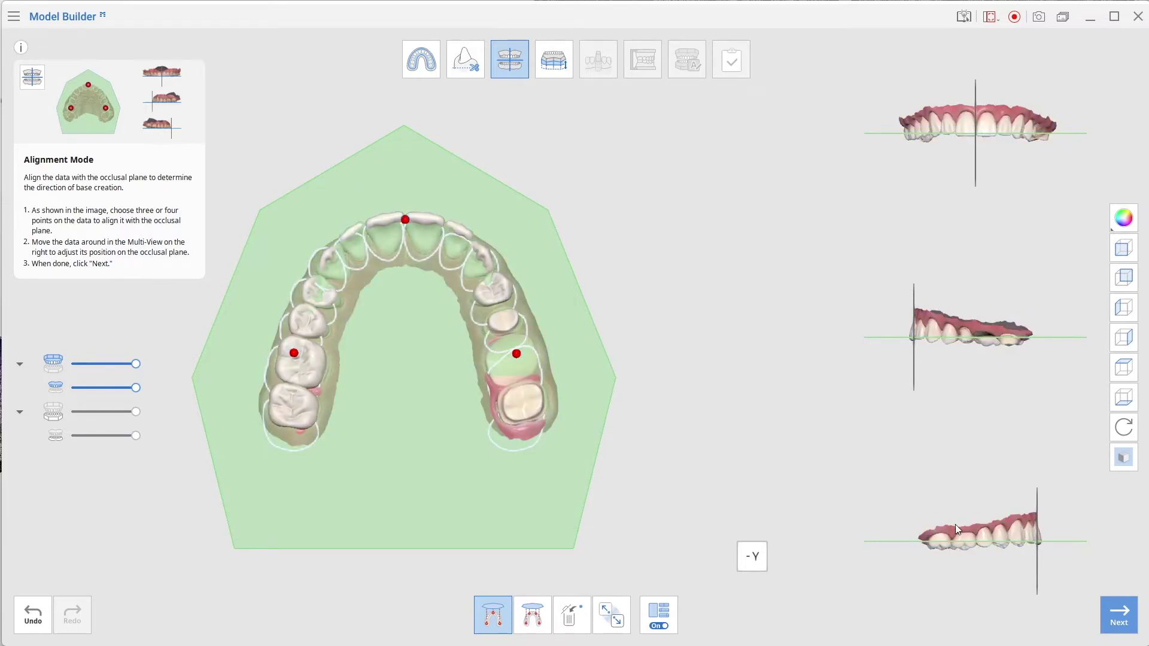
pyautogui.moveTo(932, 533); pyautogui.dragTo(933, 529)
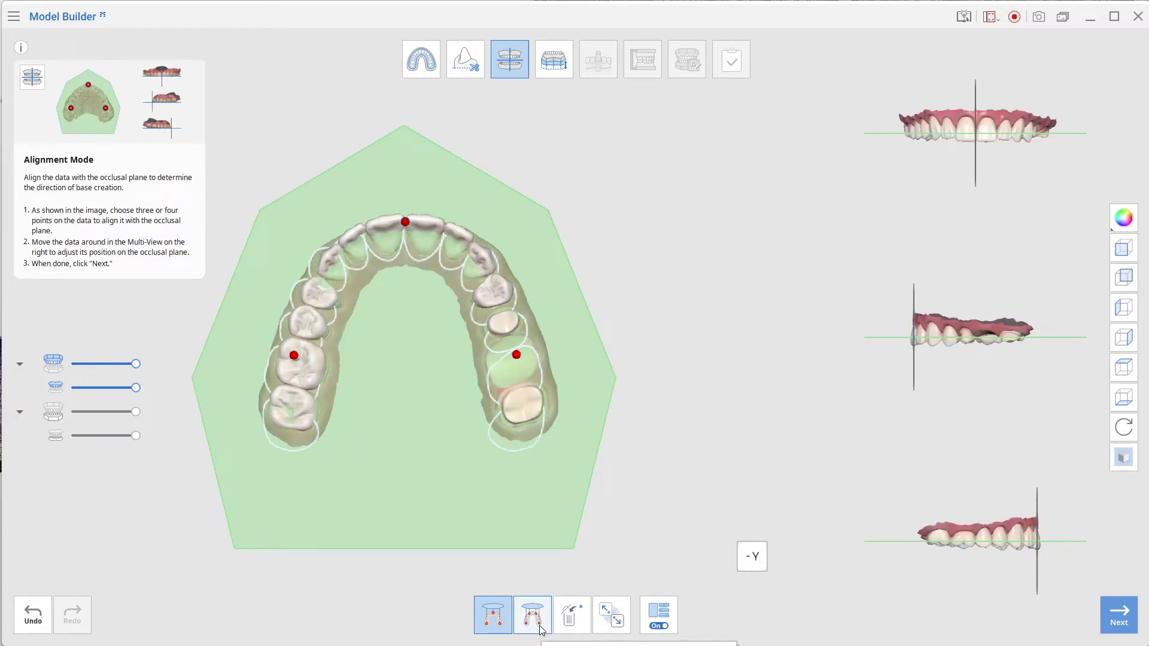
pyautogui.click(559, 55)
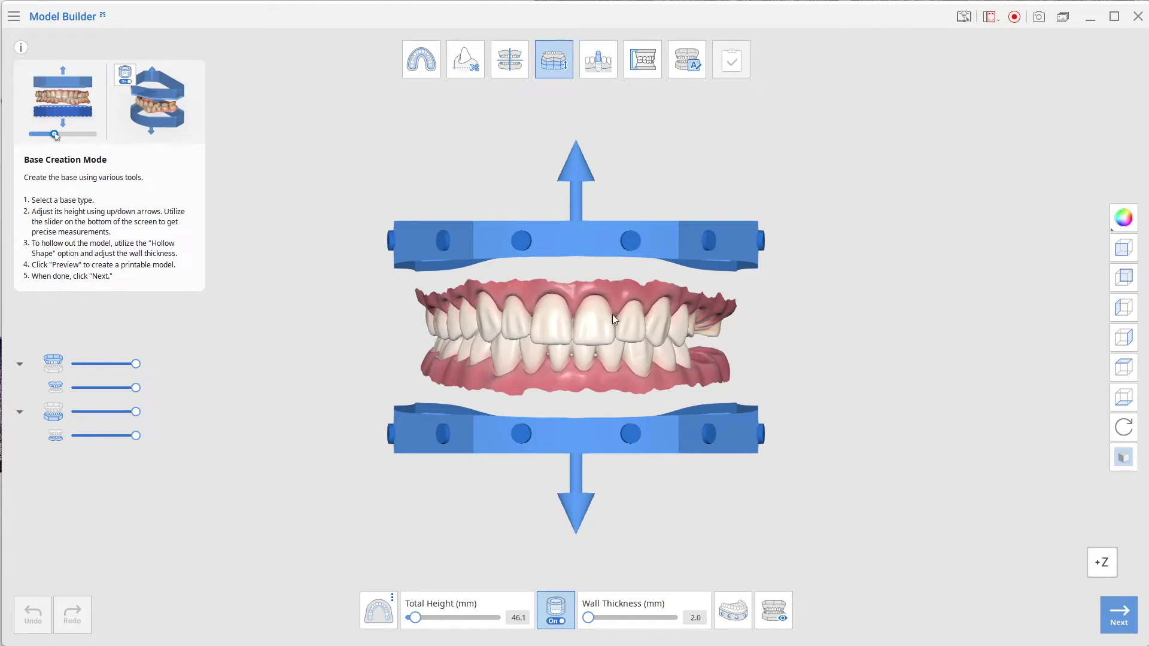
# Step: Turn Hollow Shape off and back on so both bases stay hollow, then show drain-hole options
pyautogui.moveTo(706, 157); pyautogui.dragTo(698, 208, button='right')
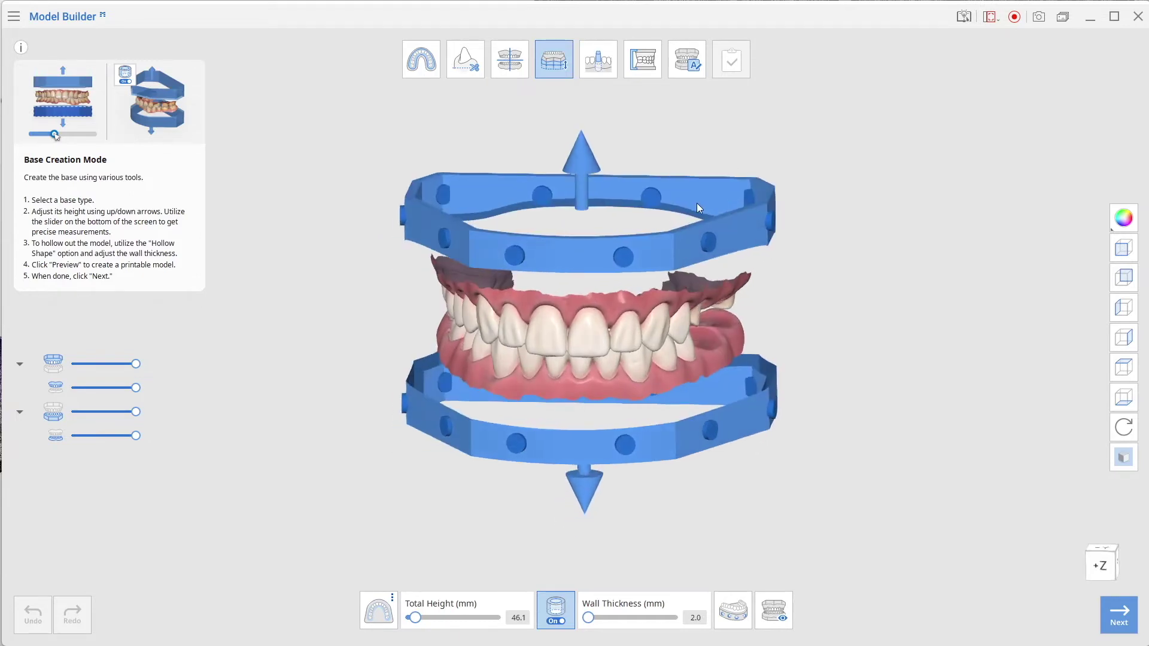
pyautogui.click(555, 607)
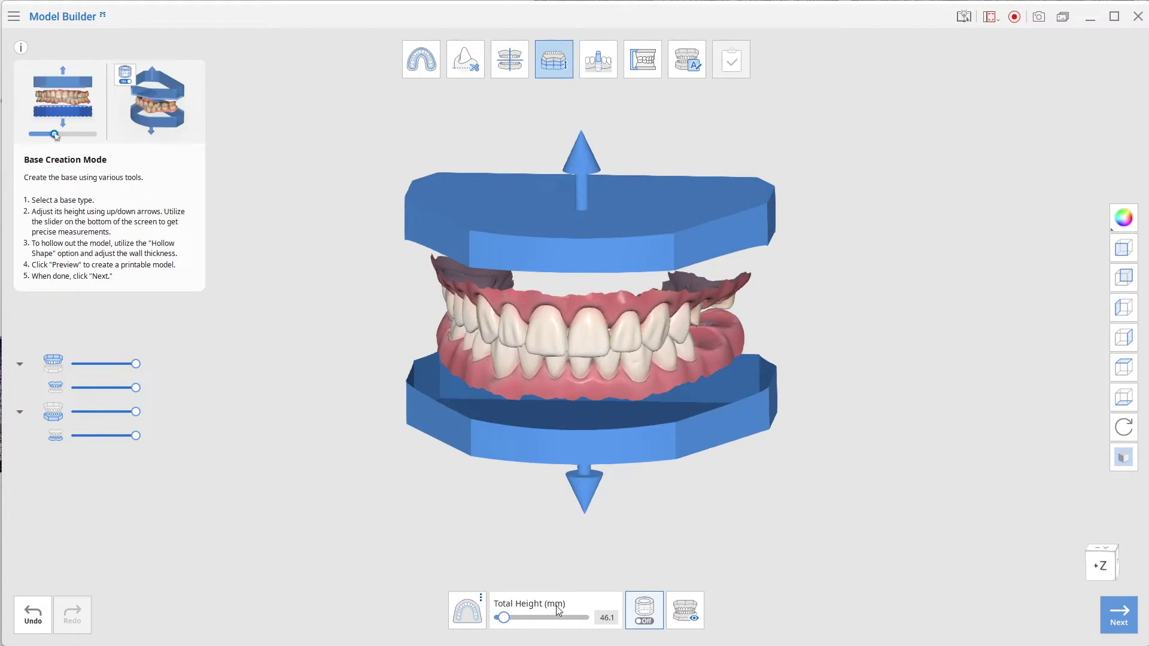
pyautogui.click(655, 613)
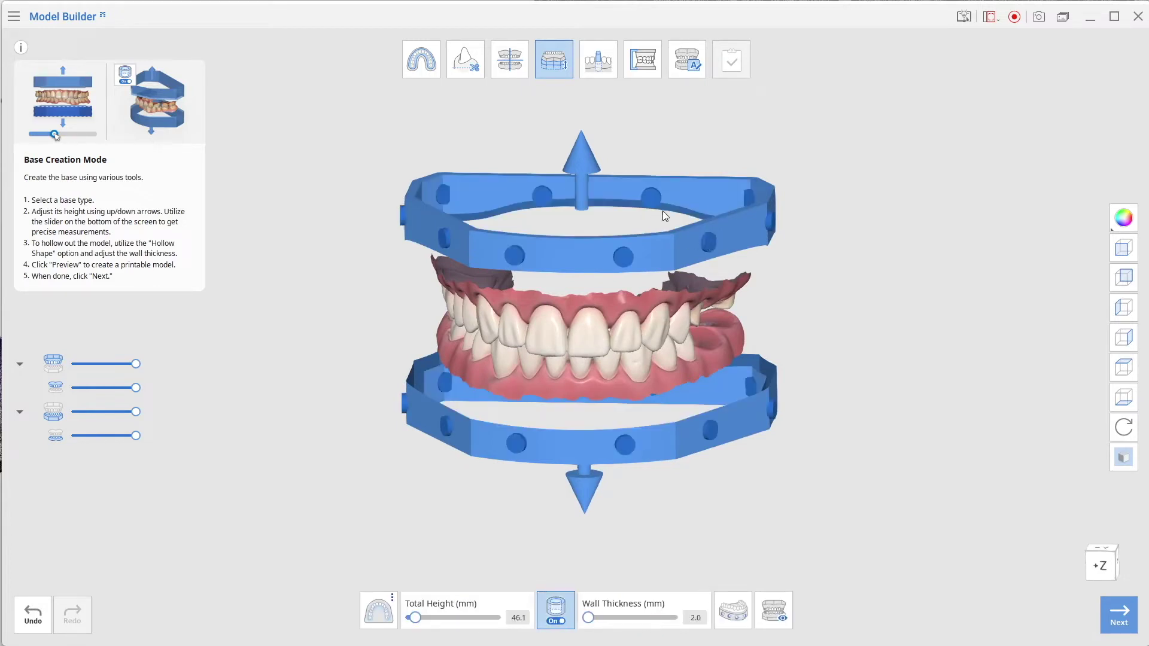
pyautogui.click(731, 626)
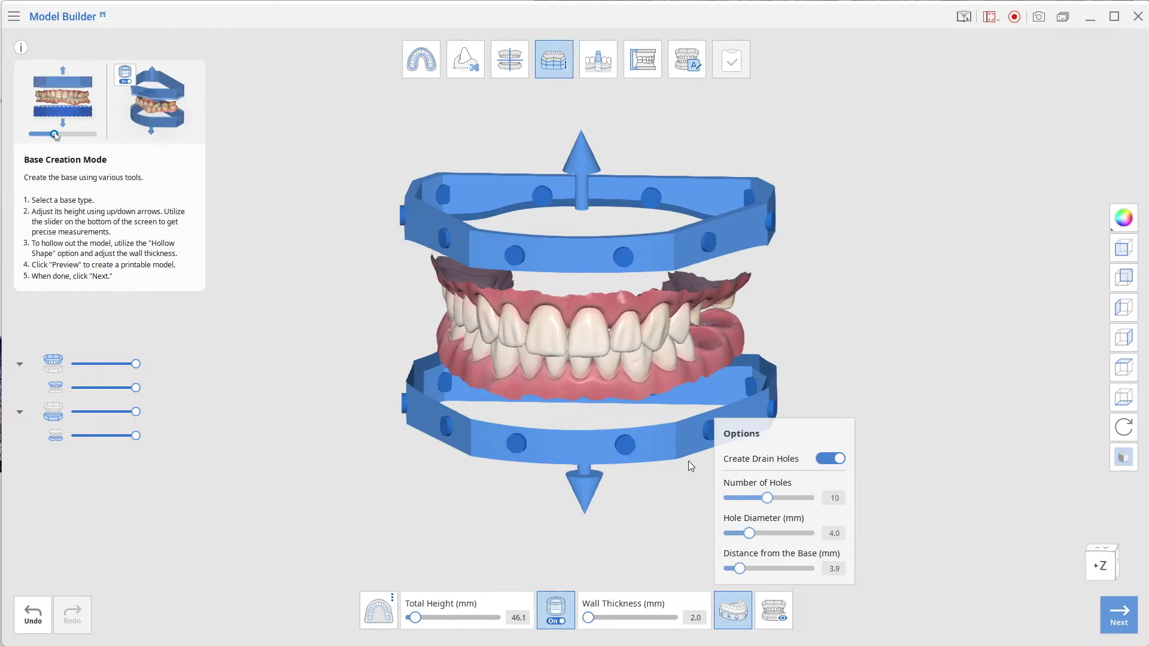
# Step: Set drain holes to 4.4 mm diameter and 4.3 mm from the base, then preview
pyautogui.moveTo(750, 535); pyautogui.dragTo(753, 537)
pyautogui.moveTo(740, 574); pyautogui.dragTo(742, 570)
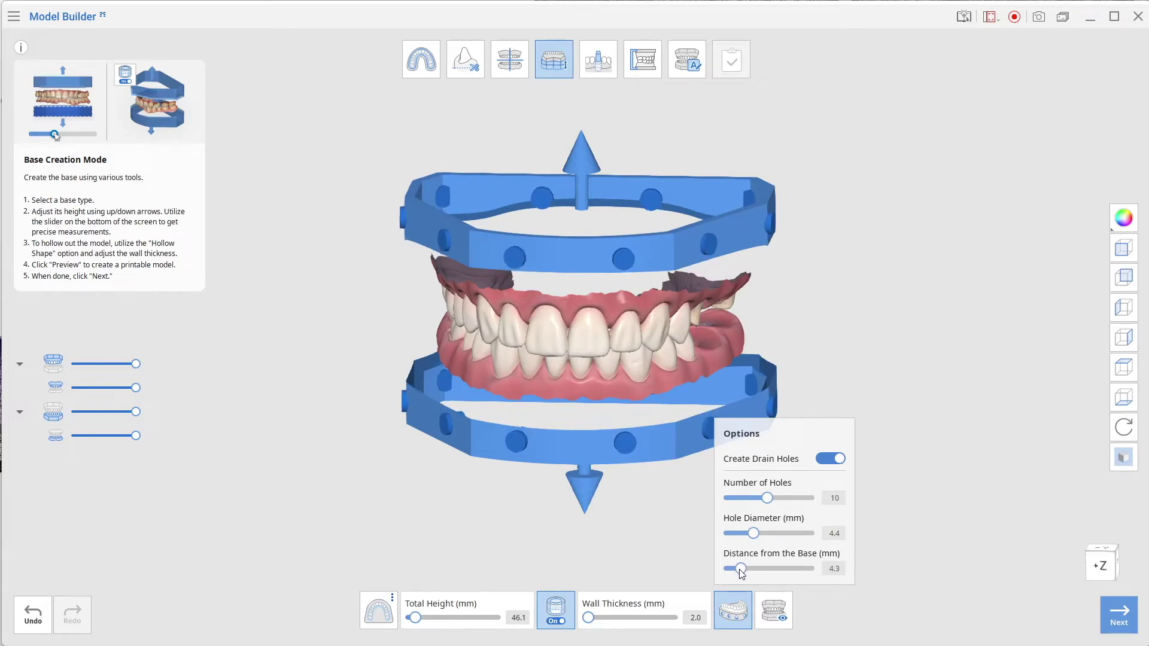
pyautogui.click(774, 605)
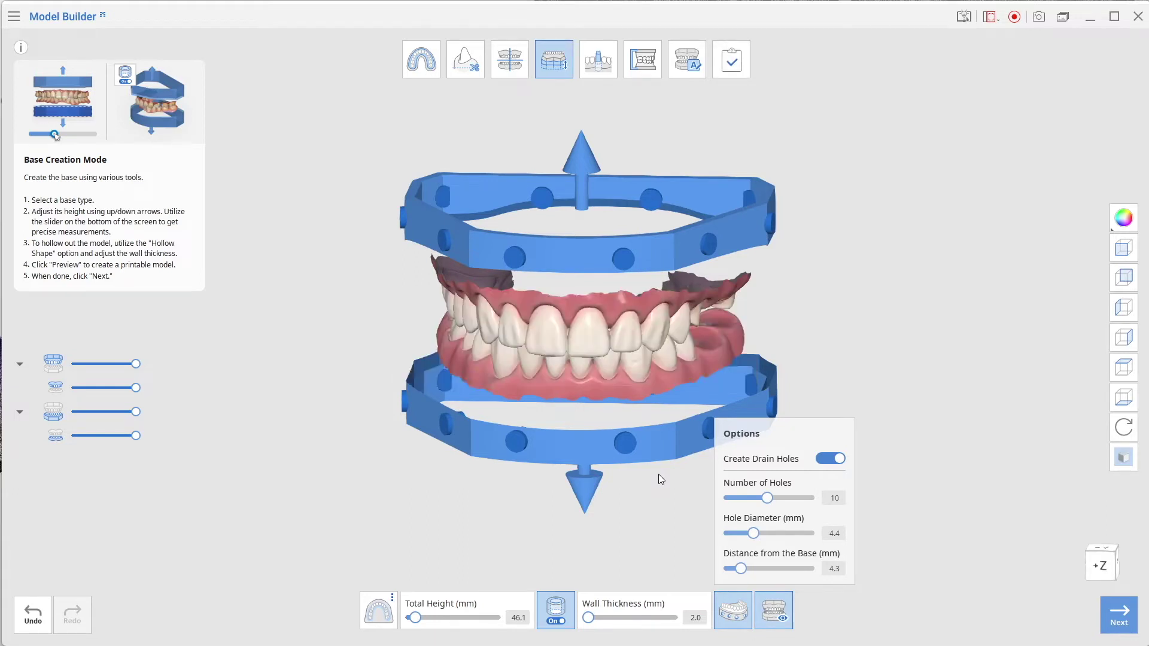
# Step: Orbit to inspect the hollow base underside, return to the front view, and enter Die Creation Mode
pyautogui.moveTo(796, 252); pyautogui.dragTo(540, 511, button='right')
pyautogui.moveTo(619, 536); pyautogui.dragTo(414, 404, button='right')
pyautogui.press('Home')
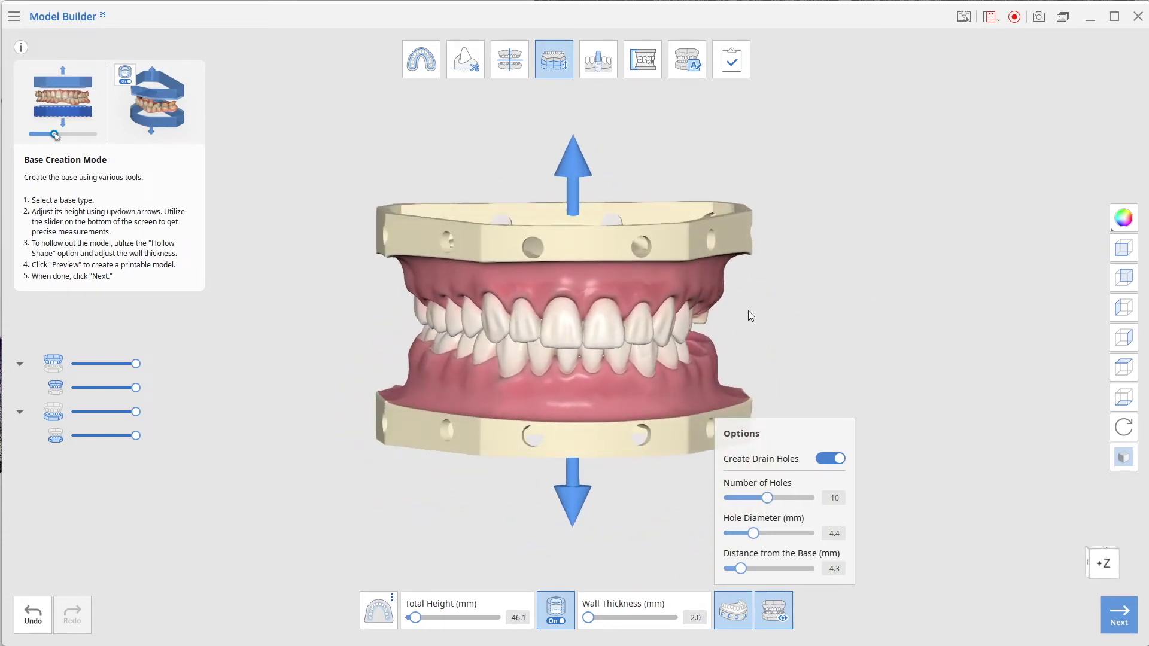
pyautogui.click(614, 73)
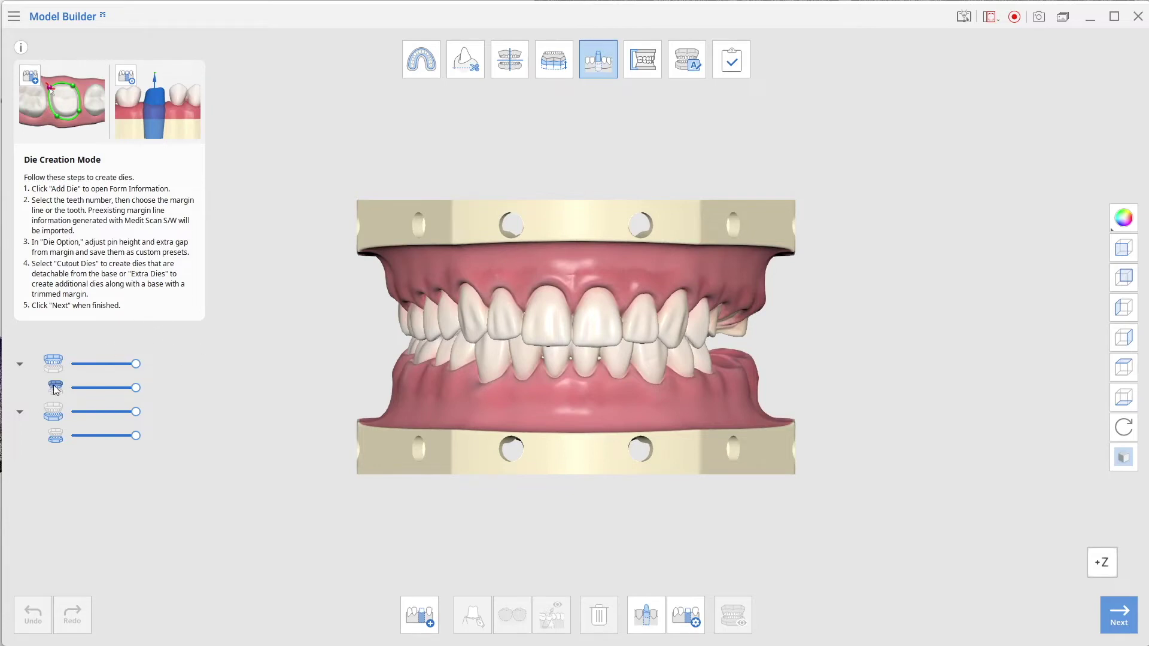
# Step: Hide the lower jaw, add a die for tooth 25, and start a manual margin line
pyautogui.click(54, 419)
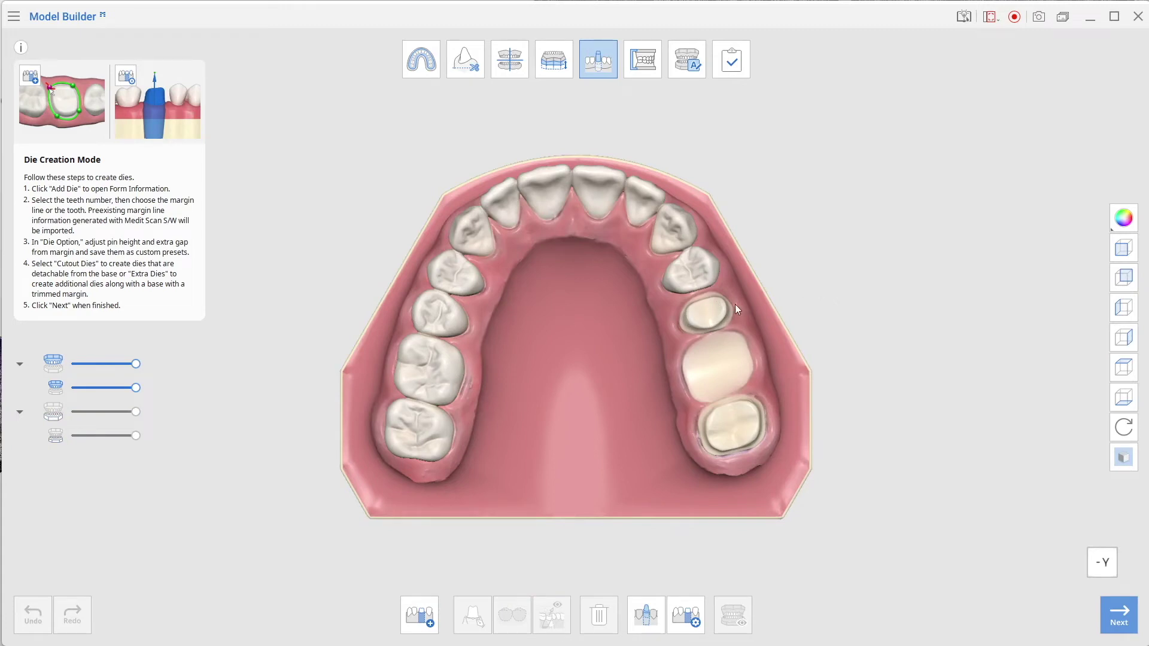
pyautogui.click(420, 615)
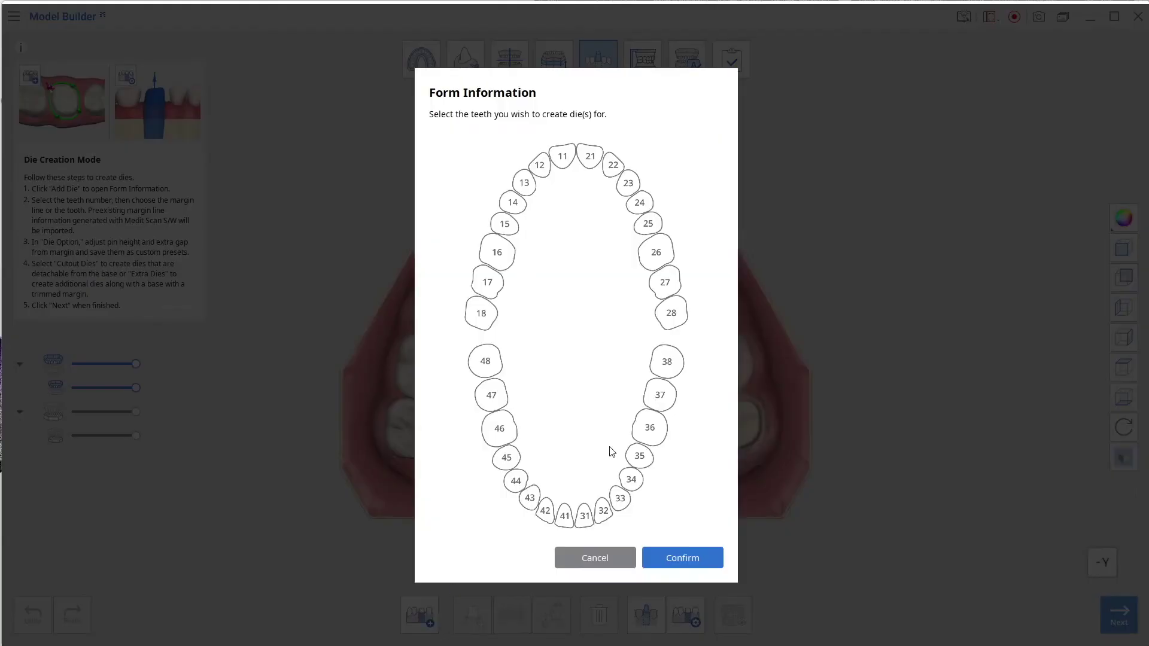
pyautogui.click(648, 225)
pyautogui.click(697, 558)
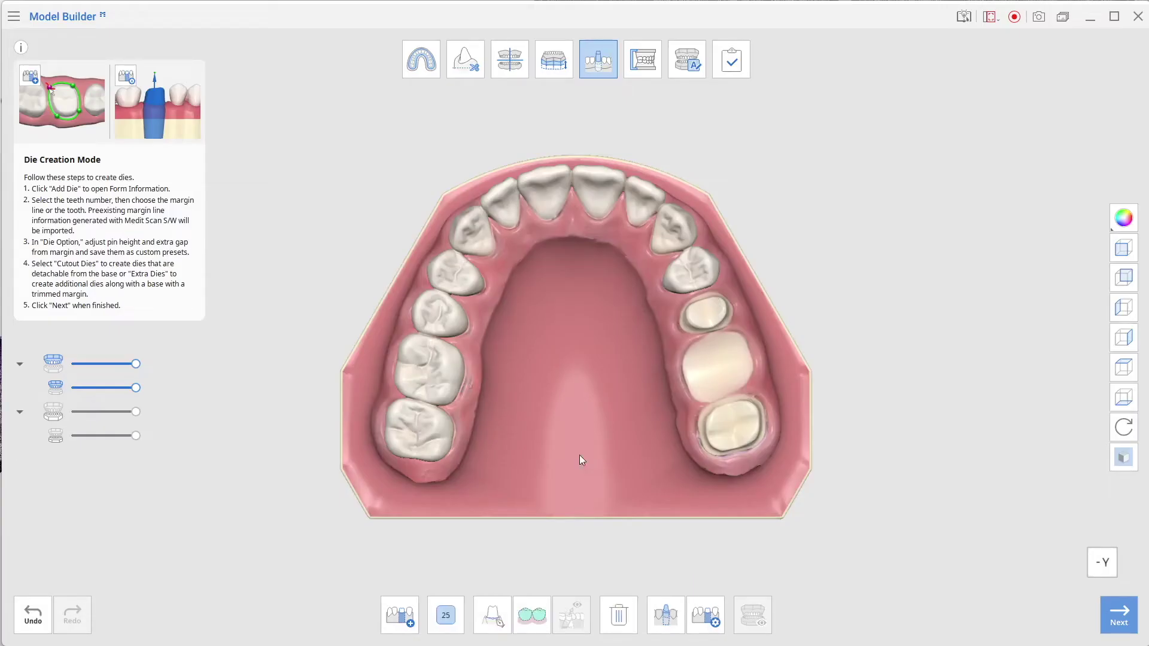
pyautogui.click(492, 614)
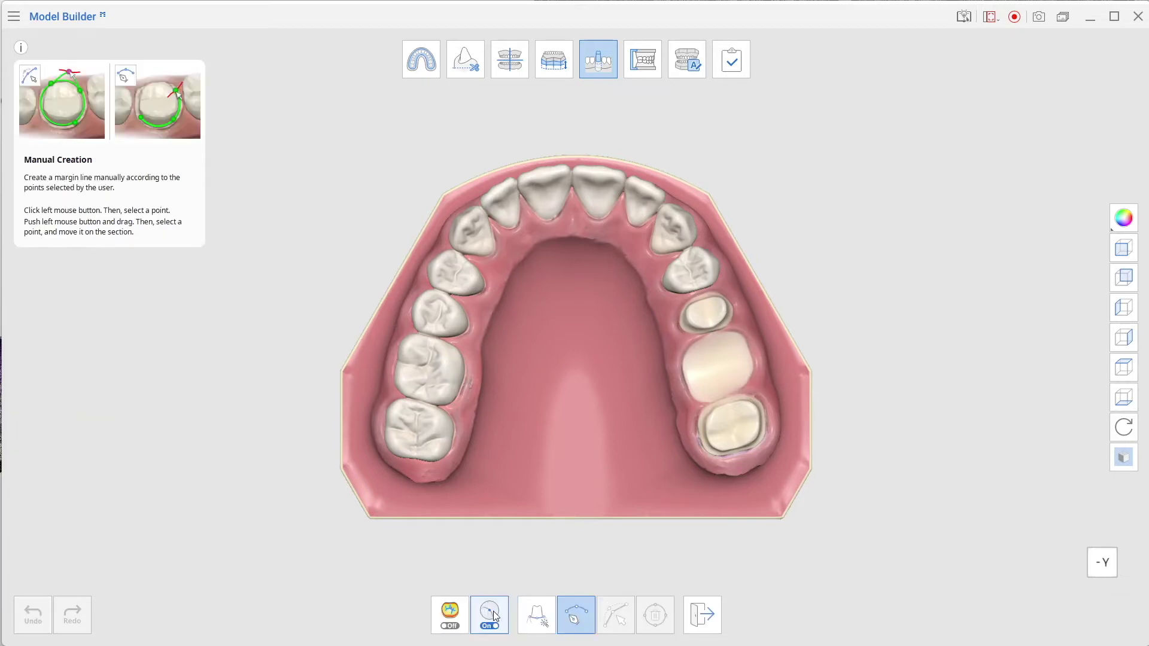
# Step: Place margin points along tooth 25's gingival edge and close the loop at the first point
pyautogui.click(712, 289)
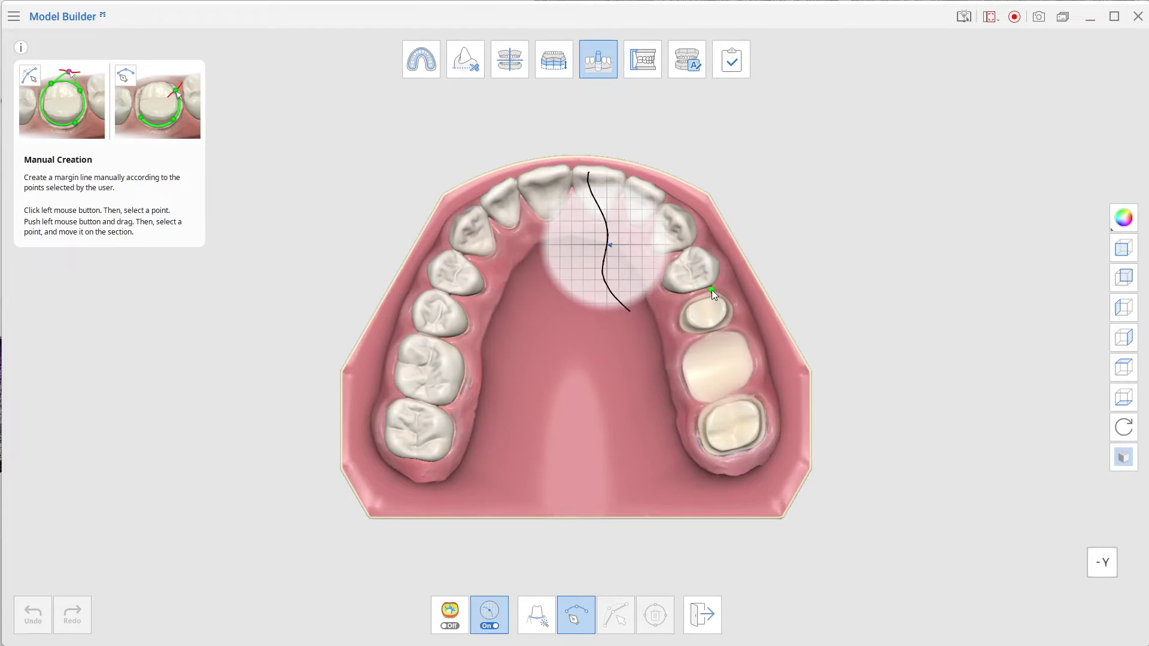
pyautogui.click(679, 301)
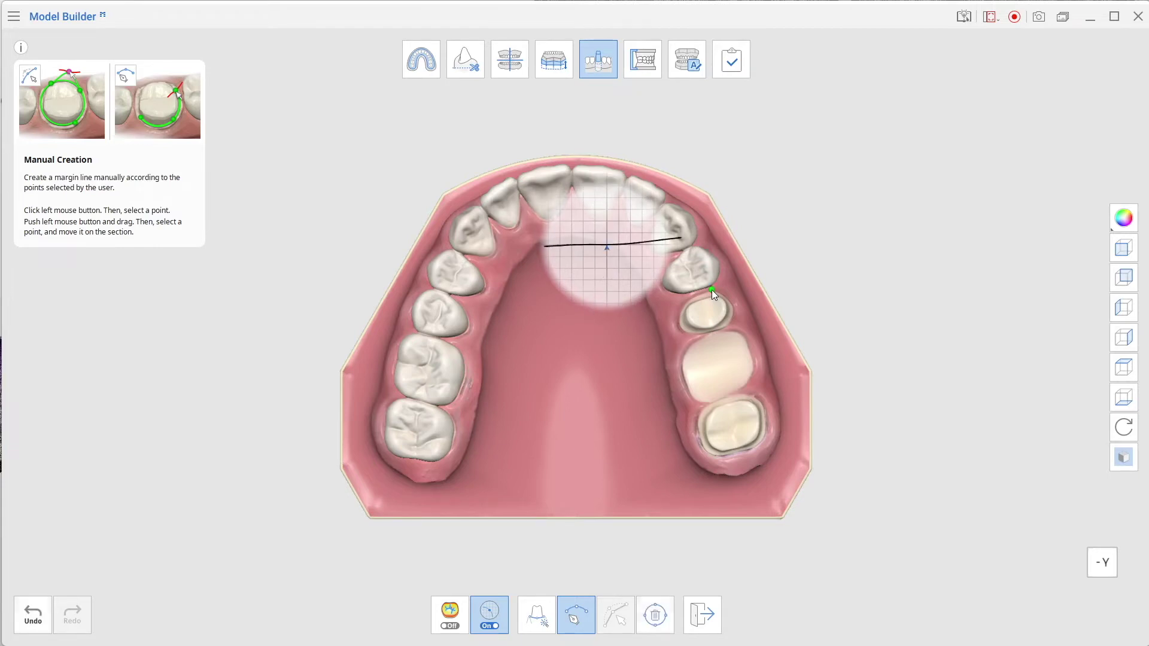
pyautogui.moveTo(680, 302); pyautogui.dragTo(691, 298)
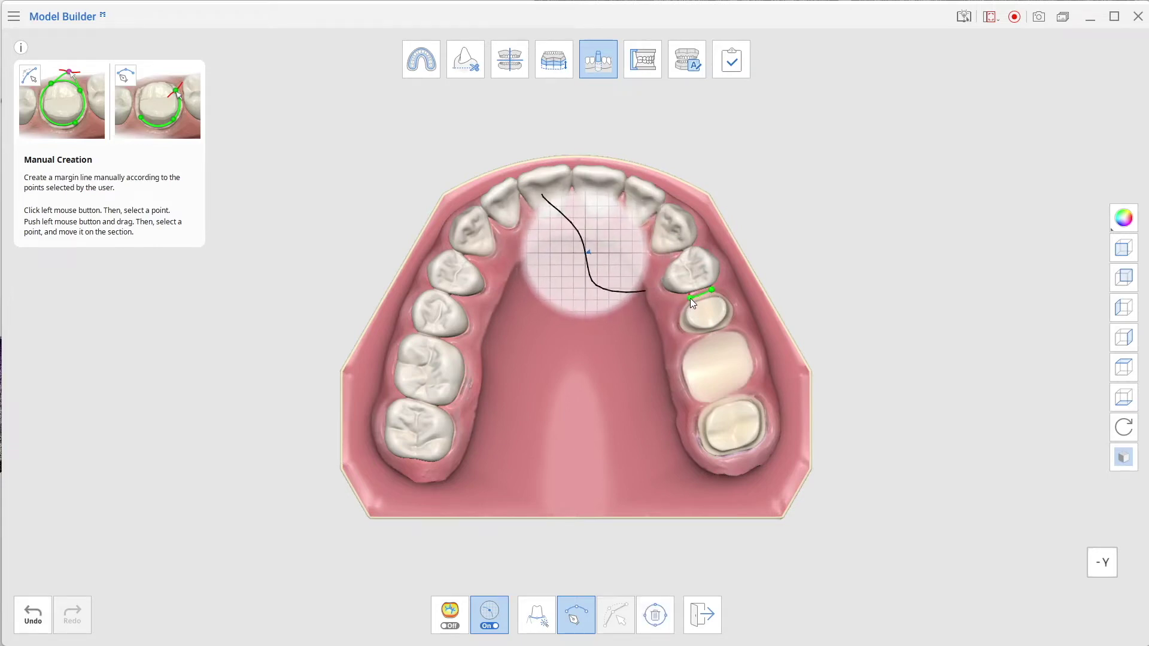
pyautogui.click(679, 306)
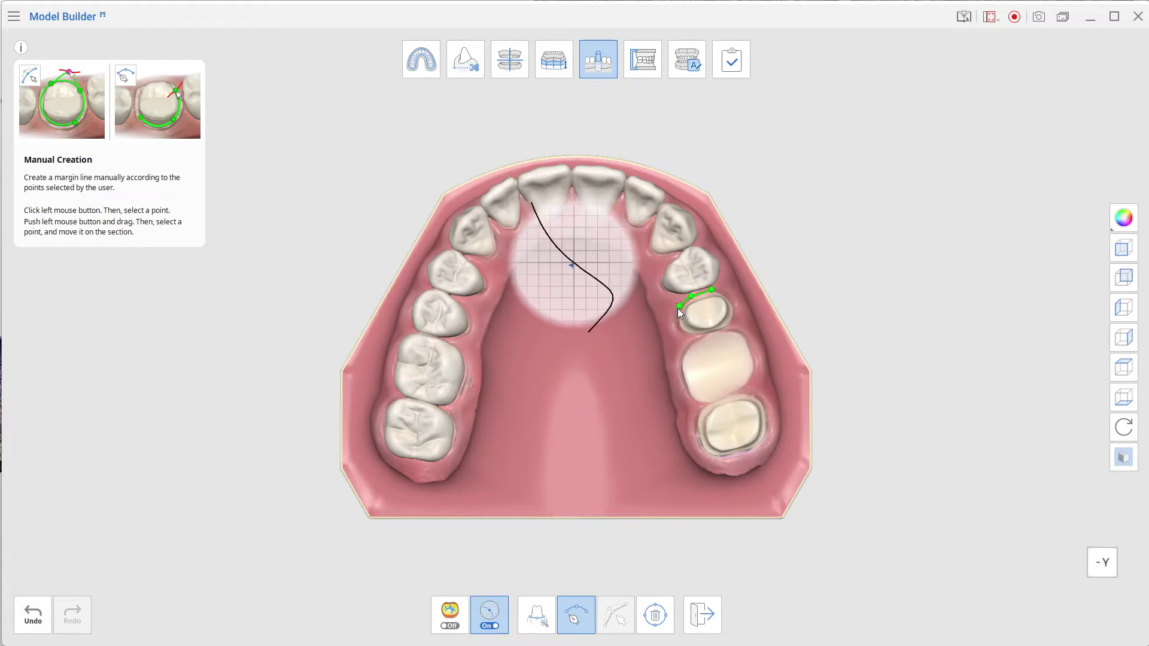
pyautogui.moveTo(678, 307); pyautogui.dragTo(677, 324)
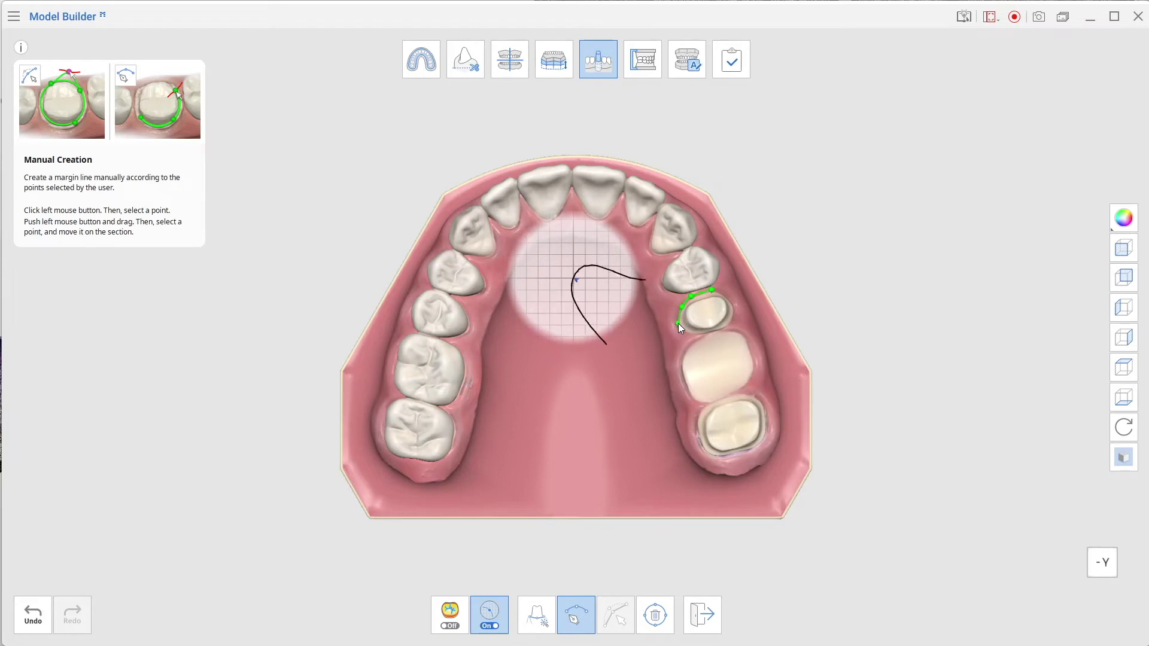
pyautogui.click(690, 336)
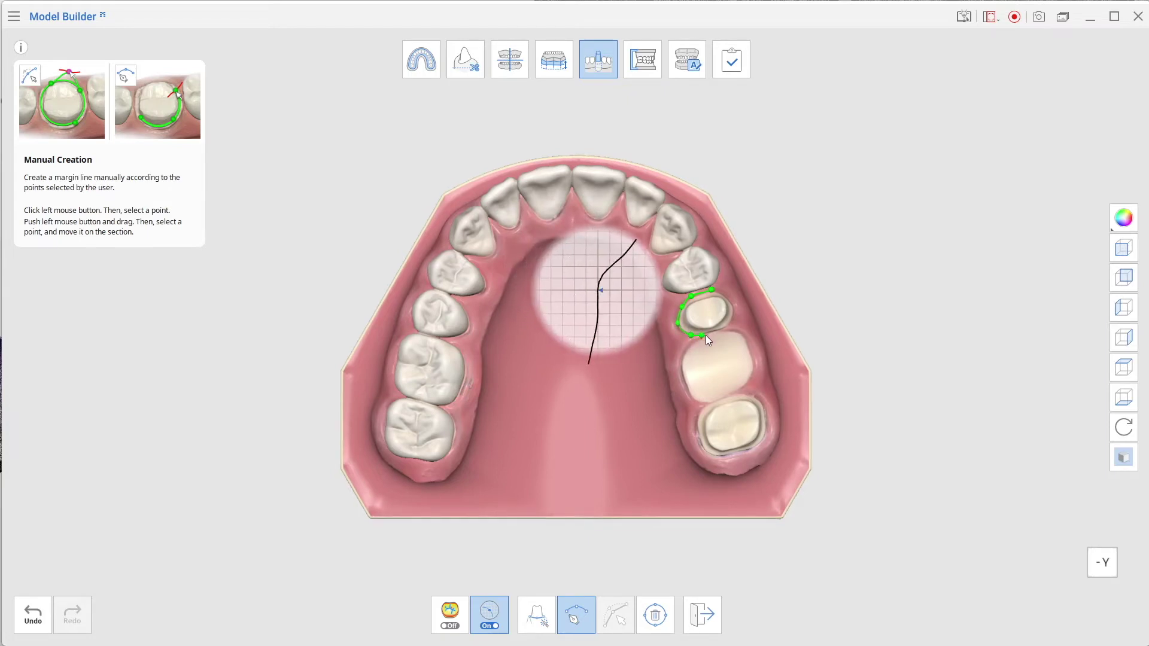
pyautogui.click(715, 332)
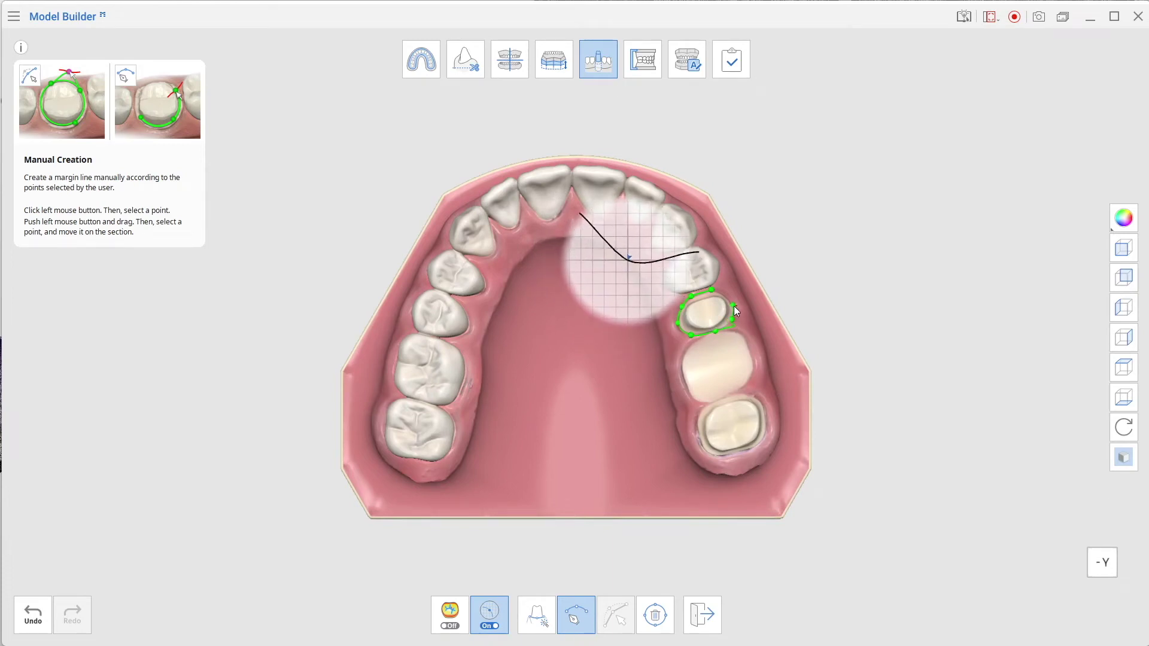
pyautogui.click(733, 319)
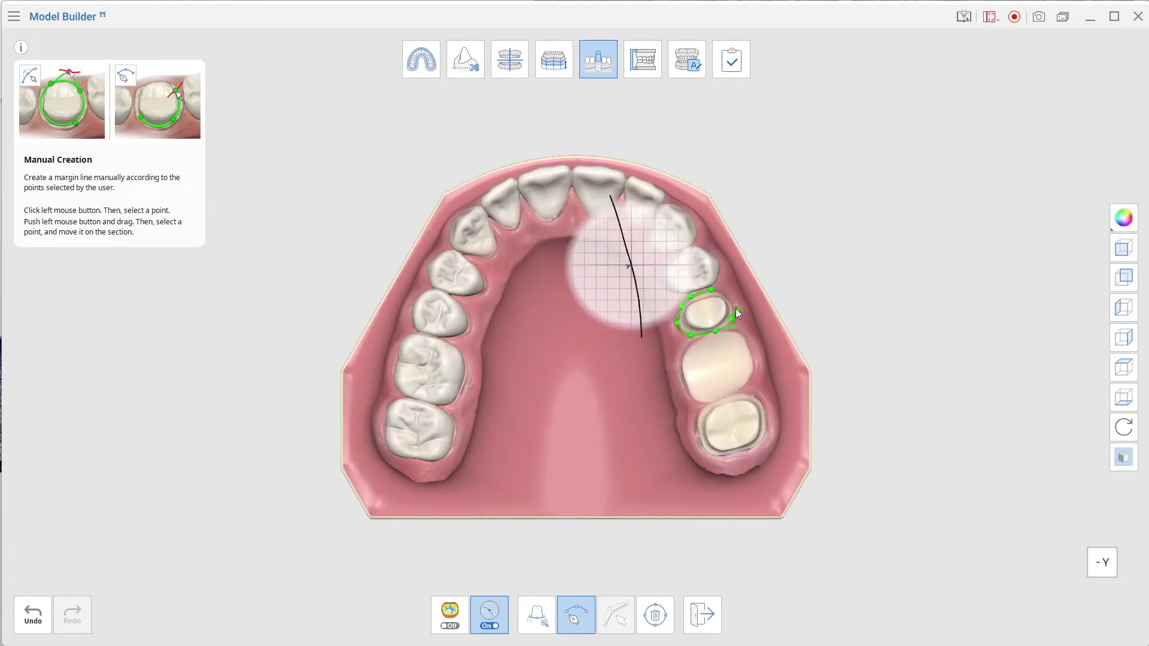
pyautogui.click(732, 306)
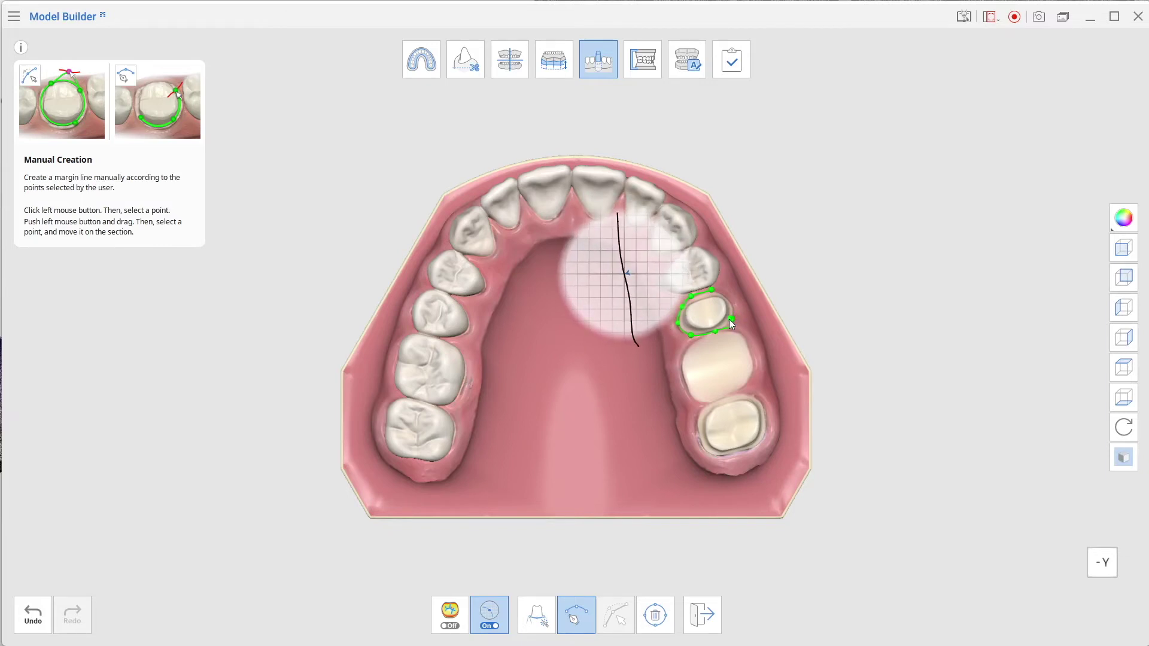
pyautogui.click(734, 303)
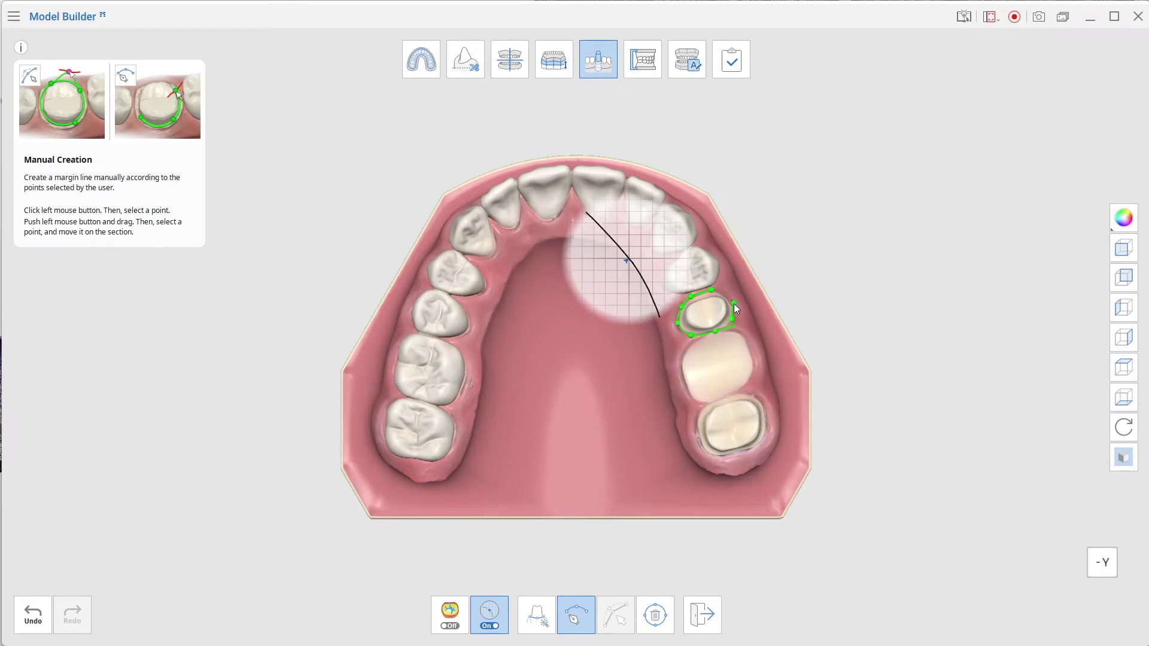
pyautogui.click(723, 292)
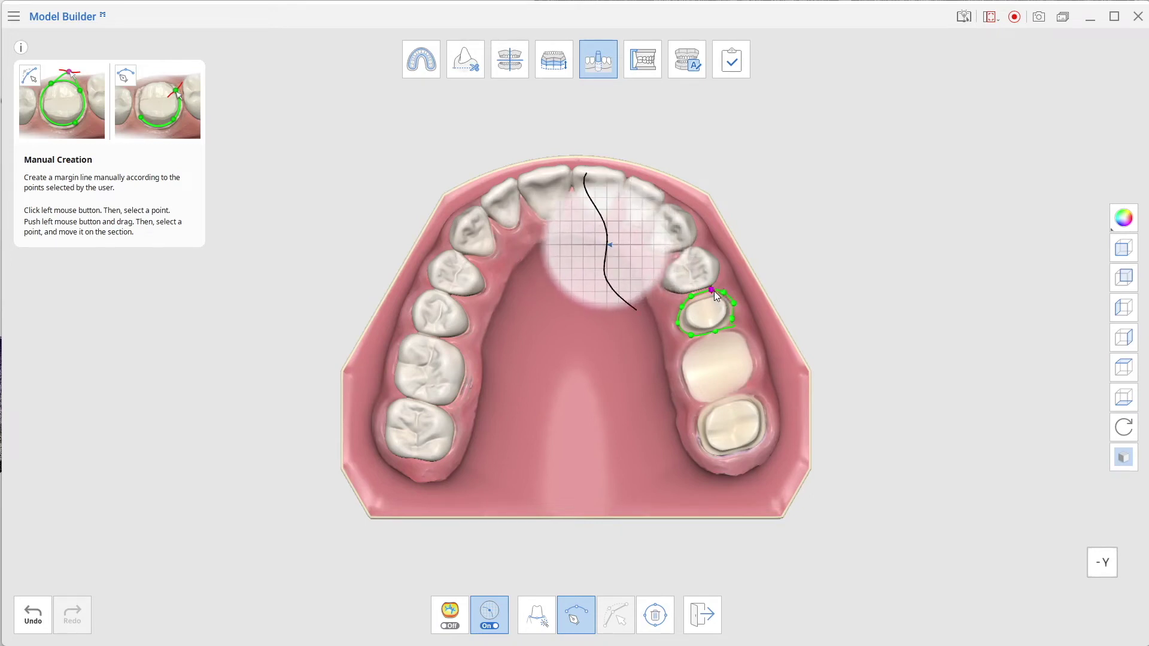
pyautogui.click(712, 289)
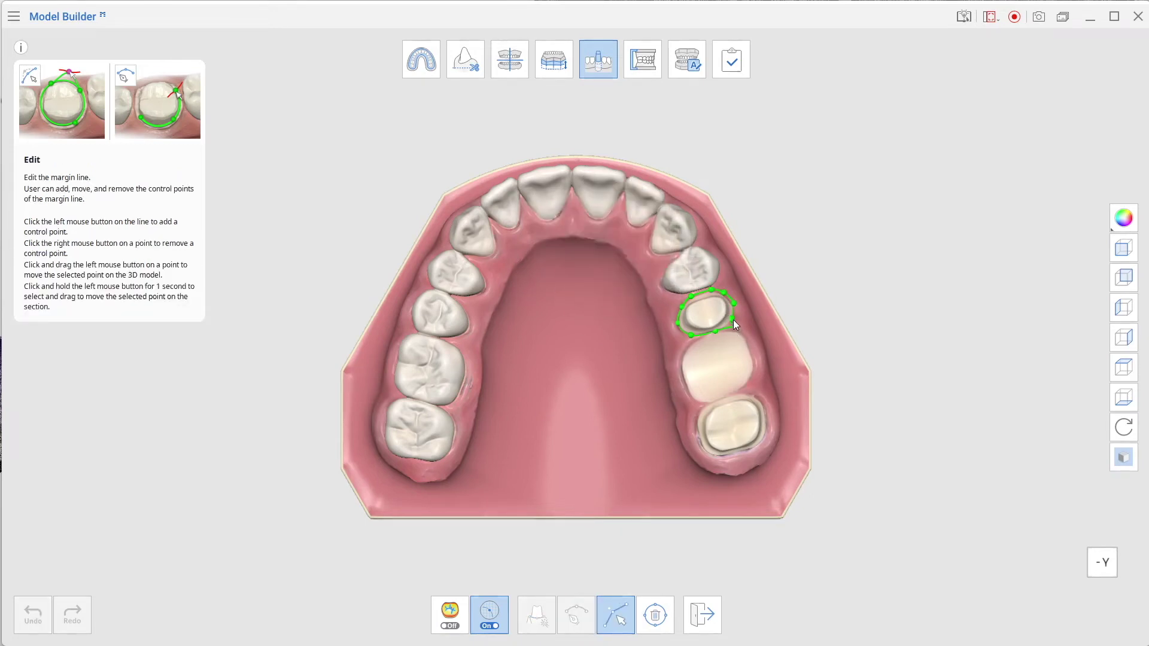
# Step: Nudge one tooth 25 margin point slightly up the edge and proceed to the Articulator step
pyautogui.moveTo(733, 320)
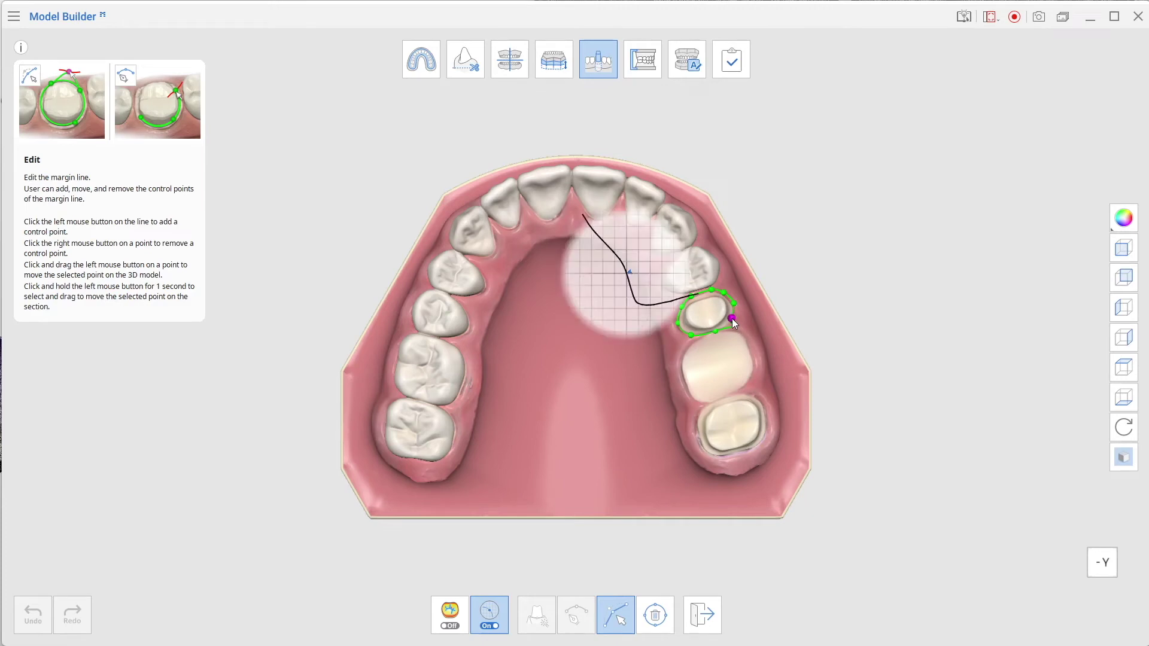
pyautogui.moveTo(733, 319); pyautogui.dragTo(733, 317)
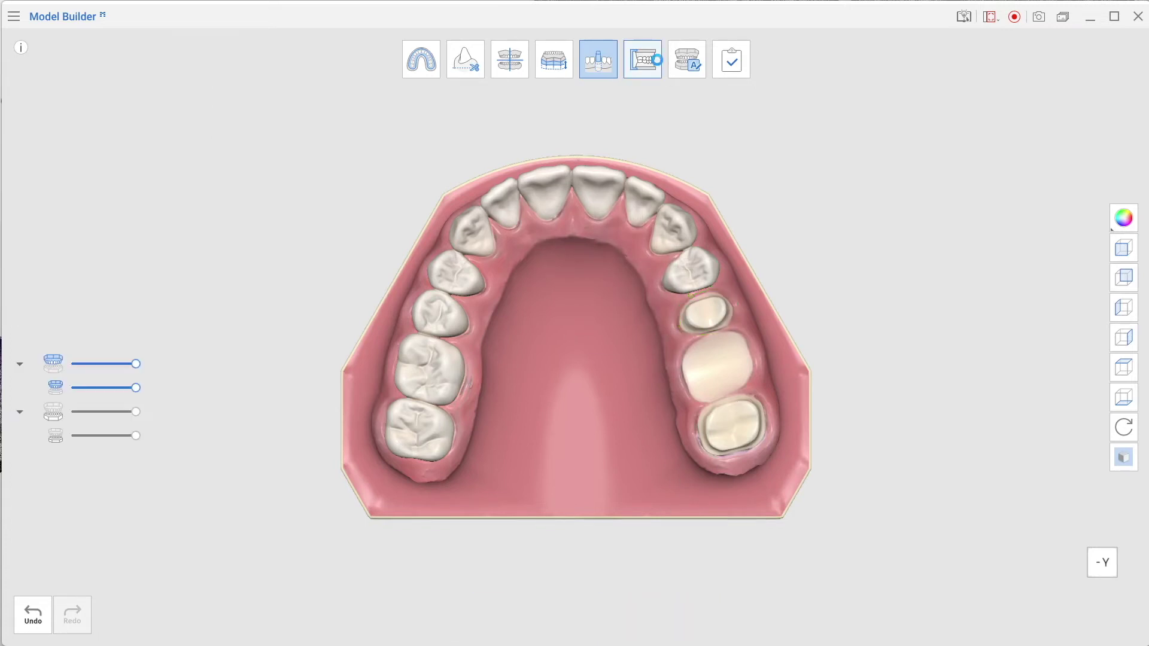
pyautogui.click(712, 311)
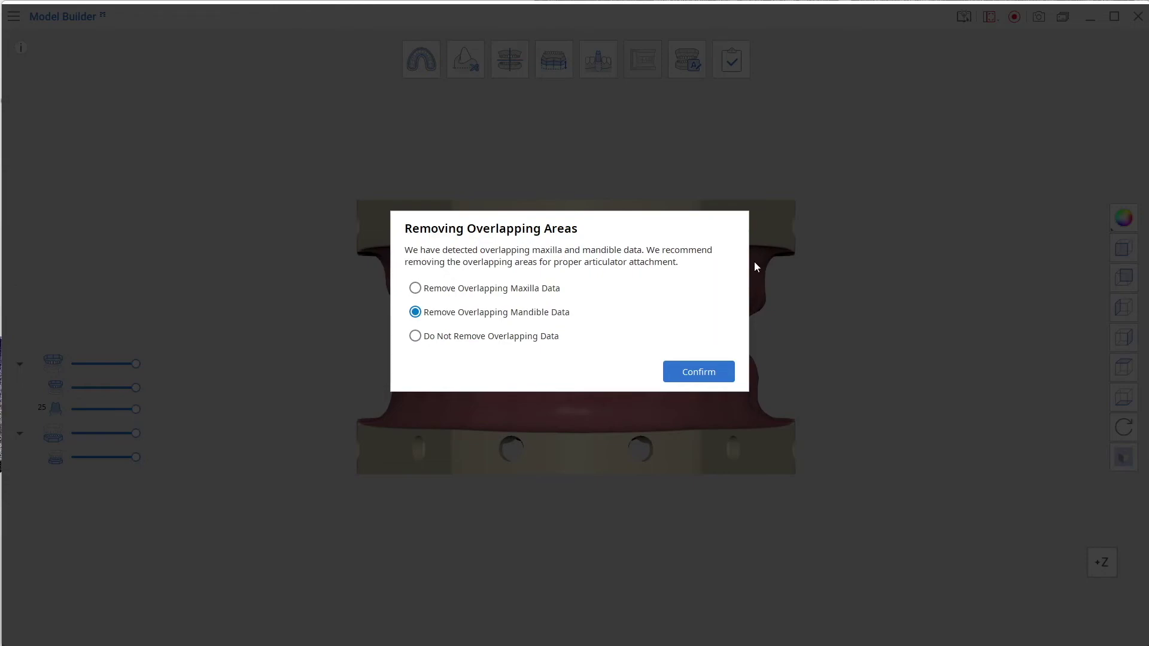
# Step: Choose Remove Overlapping Mandible Data in the overlap prompt
pyautogui.click(707, 369)
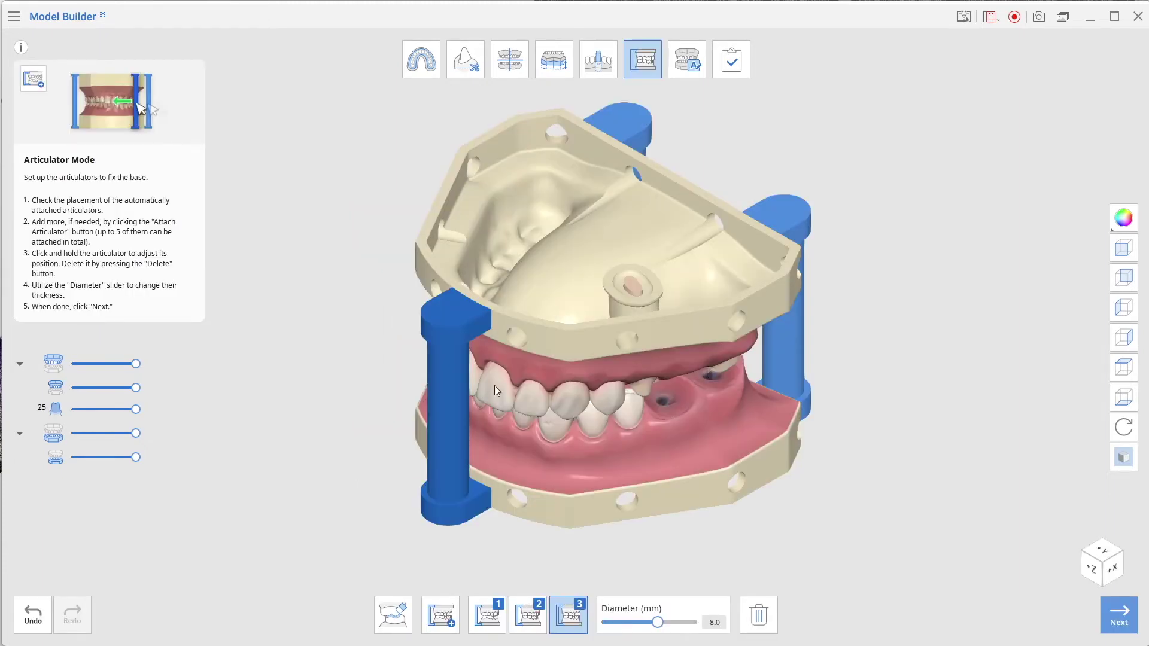
# Step: Move the front-left pin forward and attach a fourth articulator pin on the left
pyautogui.moveTo(451, 322); pyautogui.dragTo(704, 371)
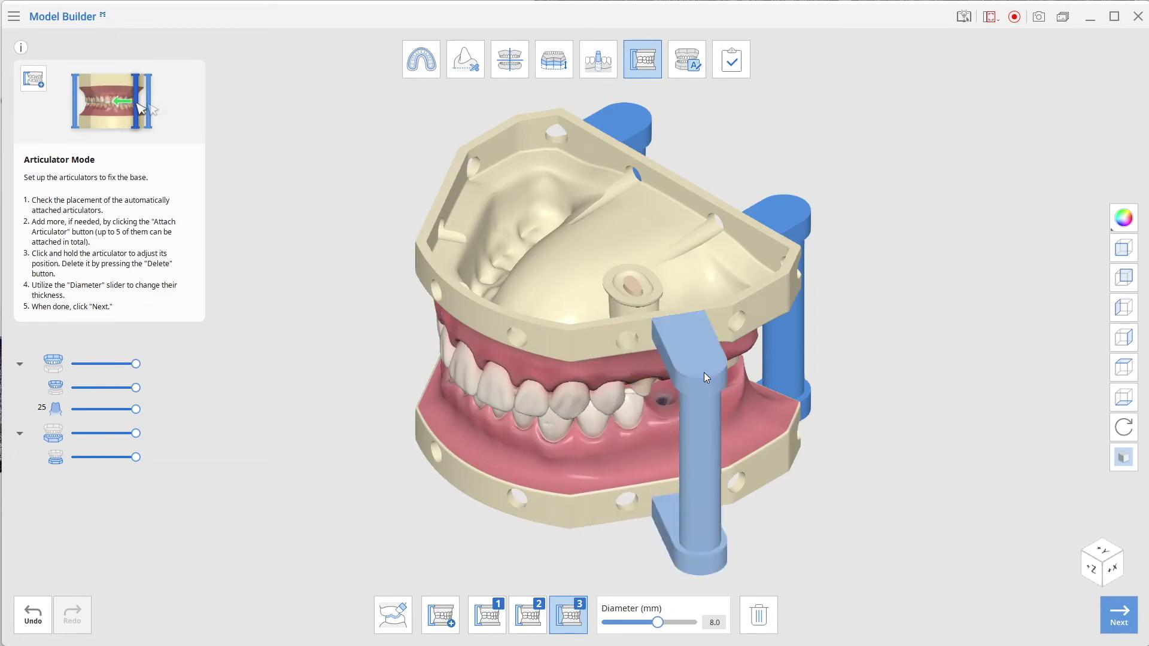
pyautogui.click(435, 616)
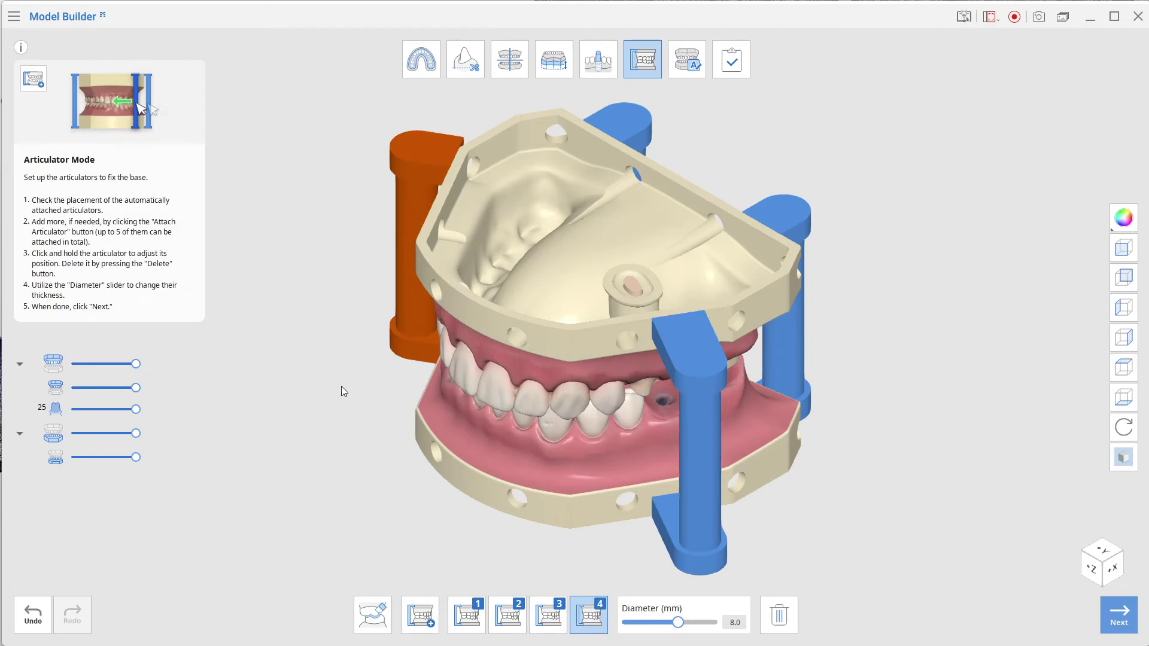
pyautogui.moveTo(375, 391); pyautogui.dragTo(597, 471, button='right')
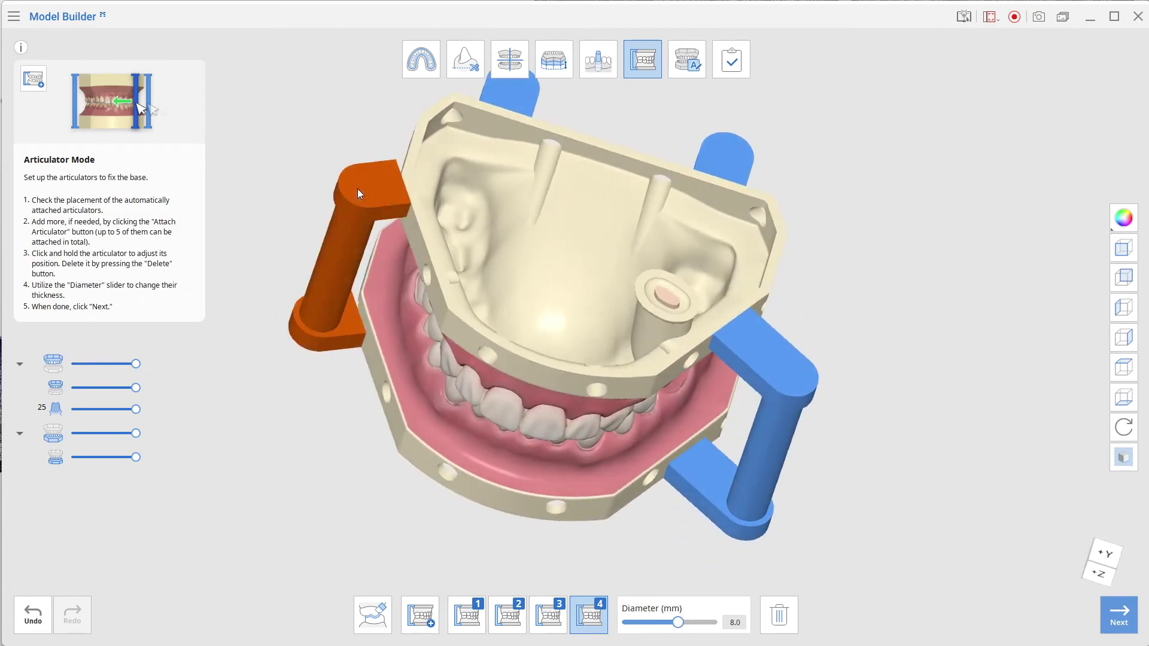
pyautogui.moveTo(357, 189); pyautogui.dragTo(354, 235)
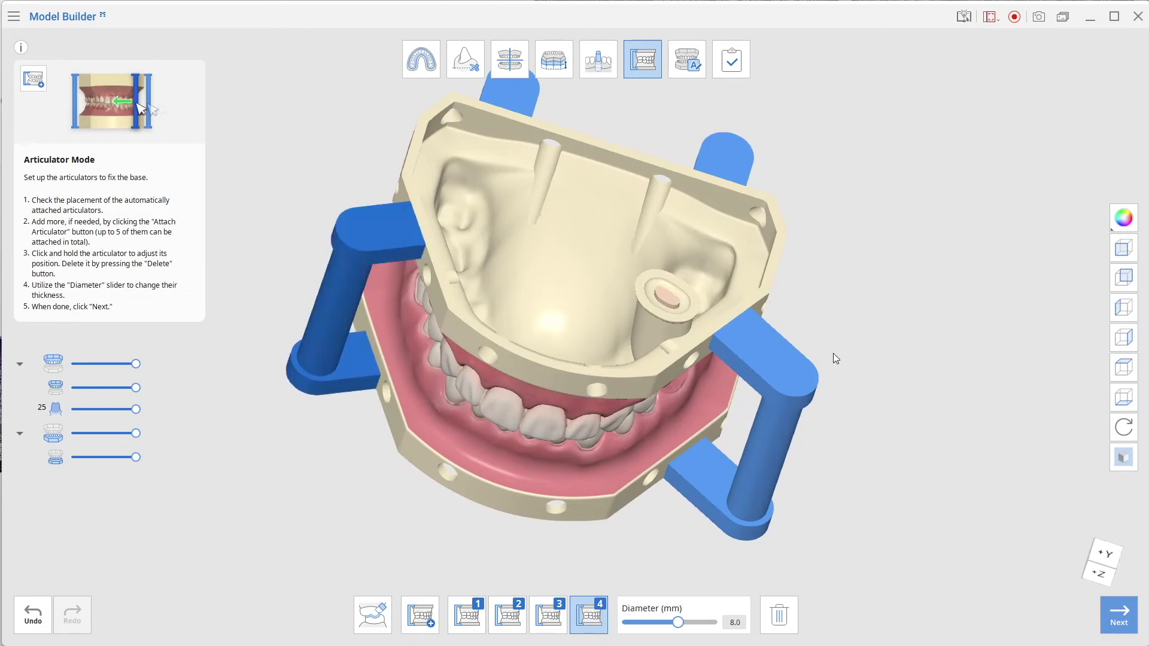
# Step: Adjust the bottom-right, right-front and left pins so all four posts sit evenly at the corners
pyautogui.moveTo(833, 353); pyautogui.dragTo(731, 448, button='right')
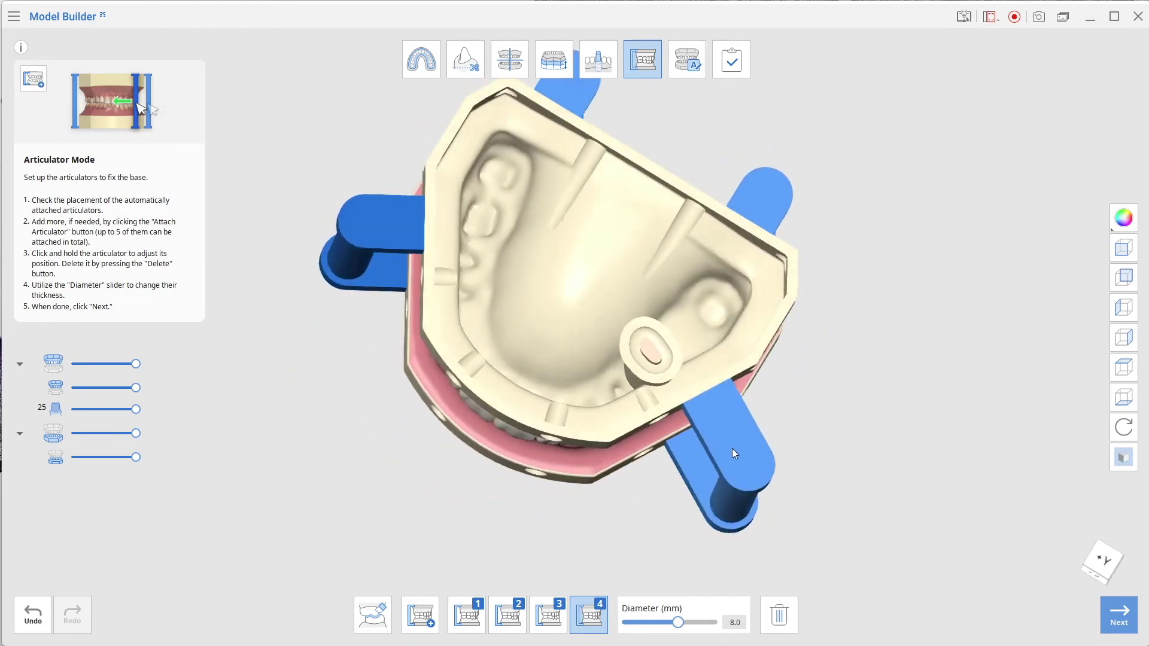
pyautogui.click(731, 448)
pyautogui.moveTo(719, 443); pyautogui.dragTo(713, 428)
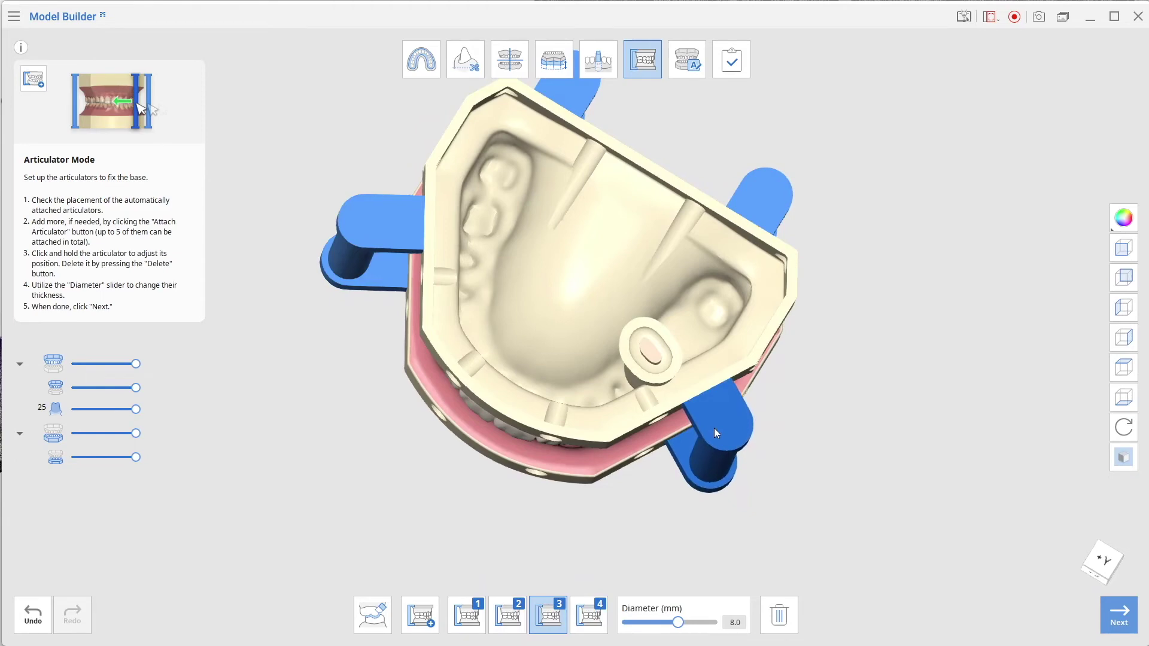
pyautogui.click(345, 231)
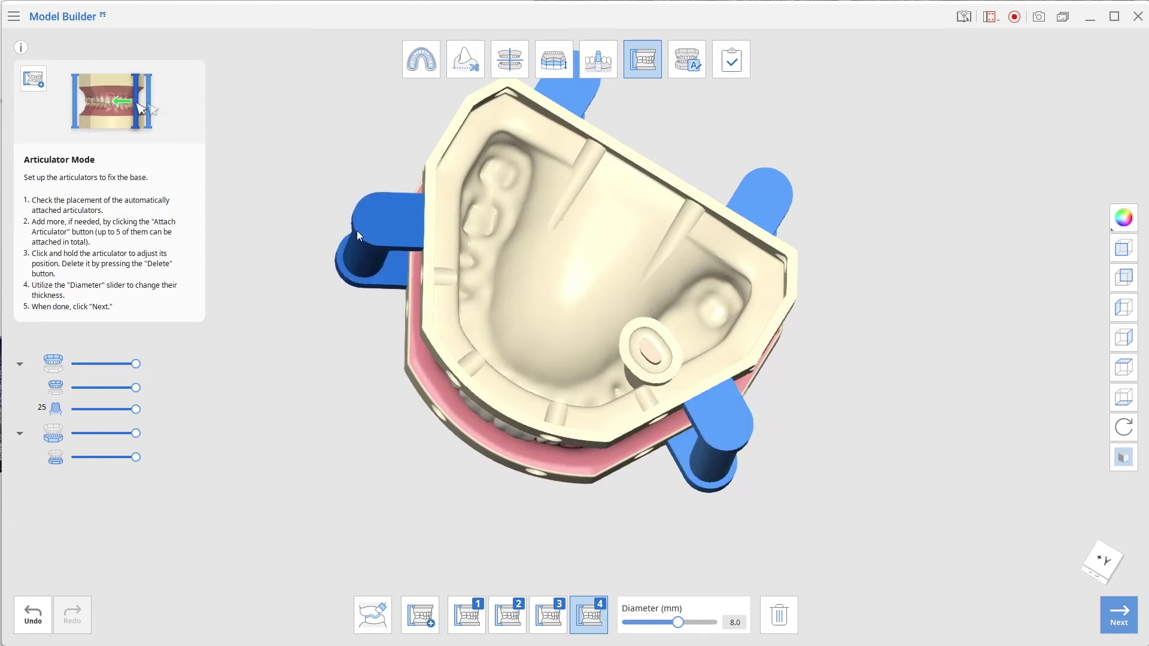
pyautogui.moveTo(759, 537); pyautogui.dragTo(626, 319, button='right')
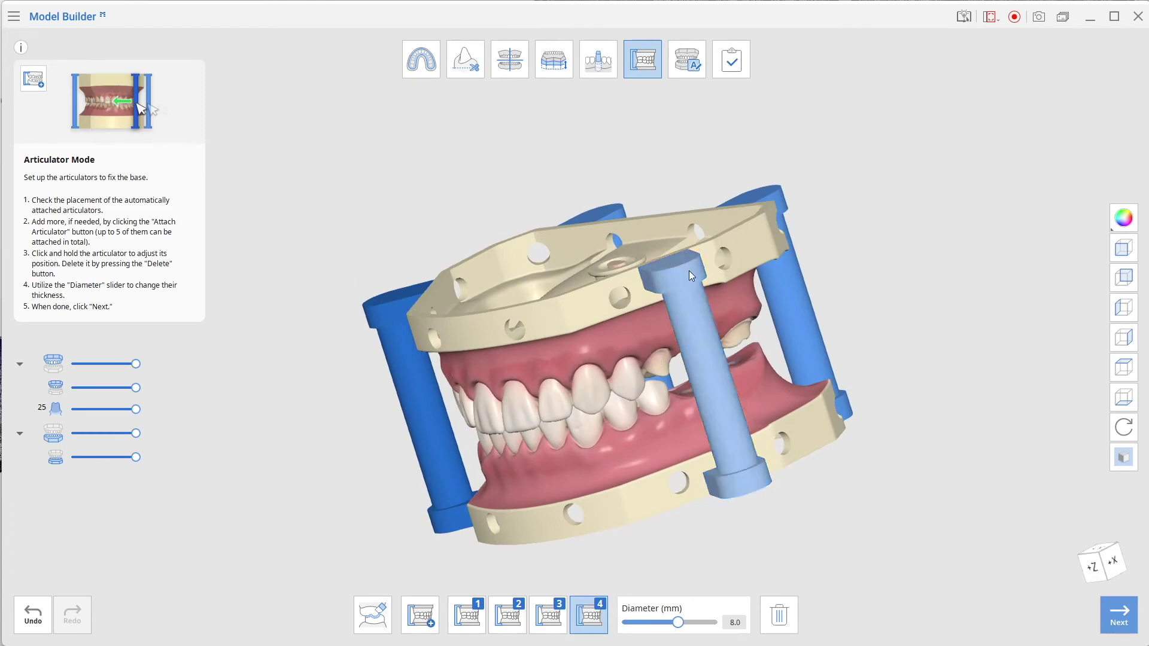
pyautogui.moveTo(688, 270); pyautogui.dragTo(591, 311)
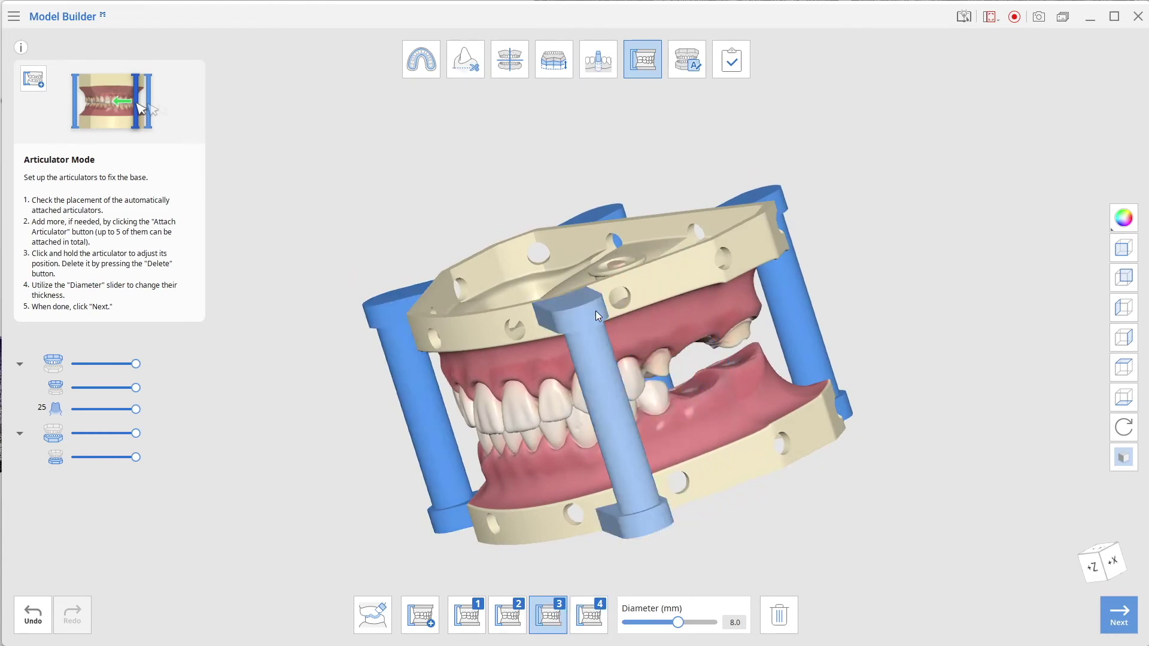
pyautogui.moveTo(291, 162); pyautogui.dragTo(536, 320, button='right')
pyautogui.moveTo(361, 270); pyautogui.dragTo(389, 368)
pyautogui.moveTo(799, 457); pyautogui.dragTo(822, 274, button='right')
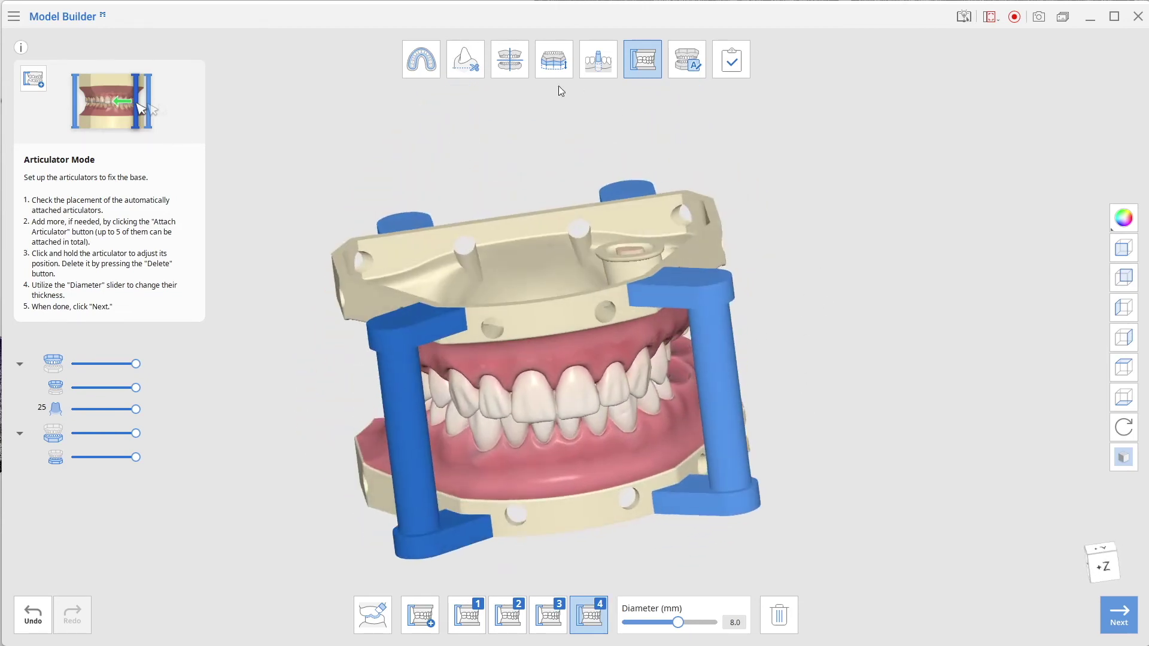
pyautogui.moveTo(468, 138); pyautogui.dragTo(469, 102, button='right')
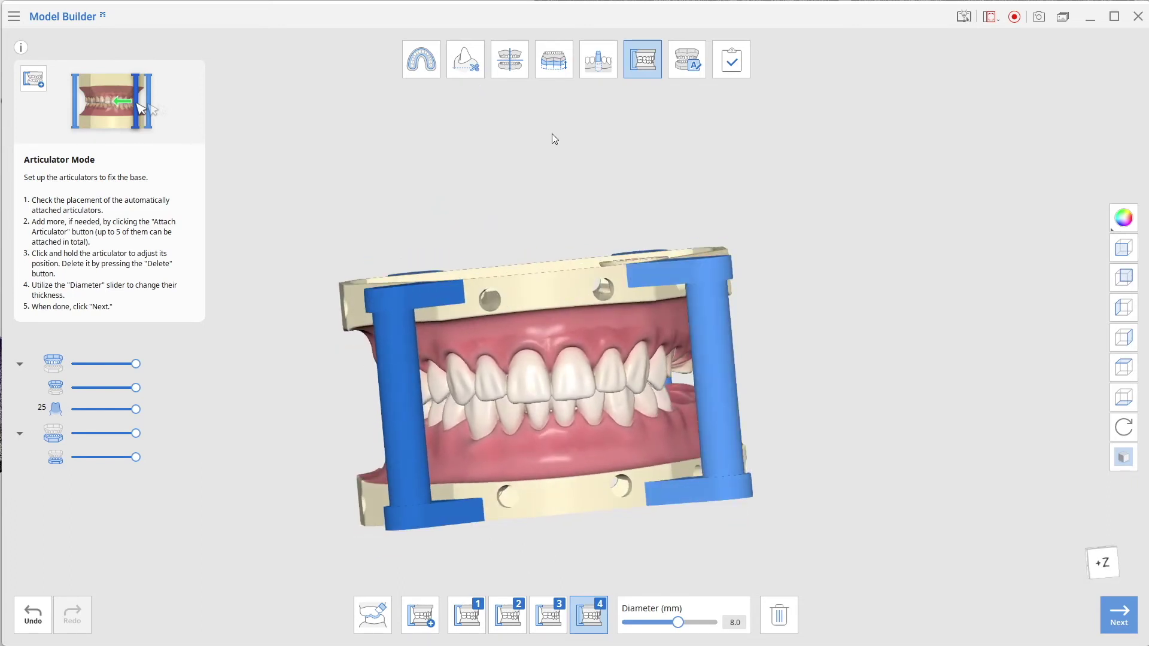
pyautogui.moveTo(552, 134); pyautogui.dragTo(591, 253, button='right')
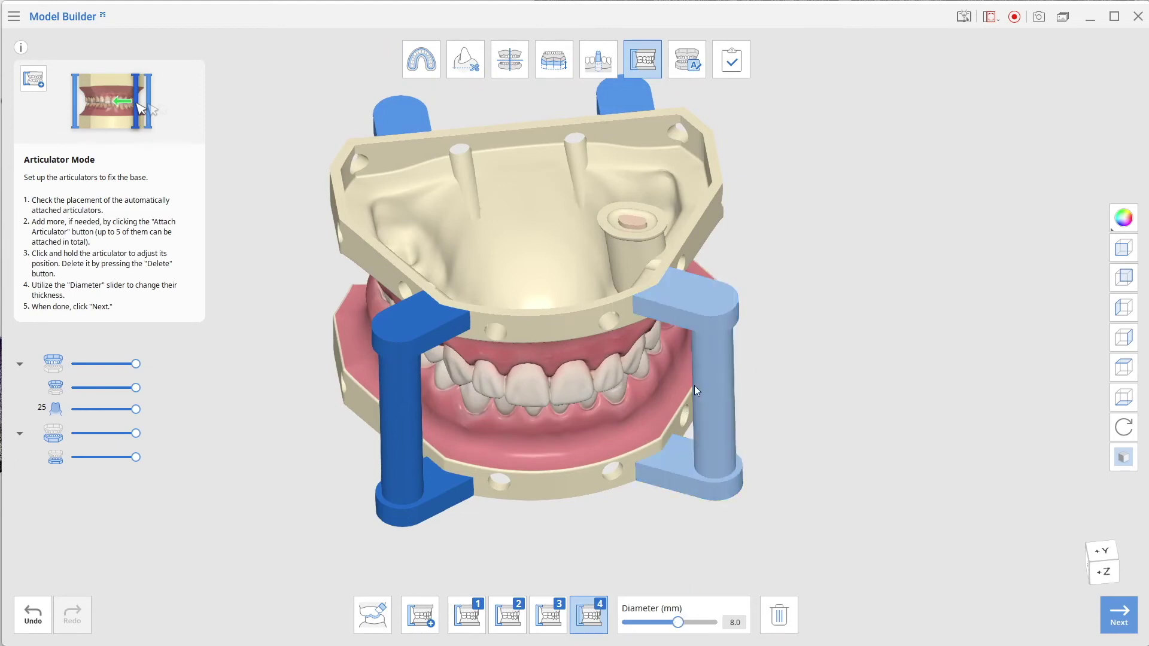
# Step: In Labeling Mode, change the upper label to IDDA and move it to the top centre
pyautogui.click(680, 53)
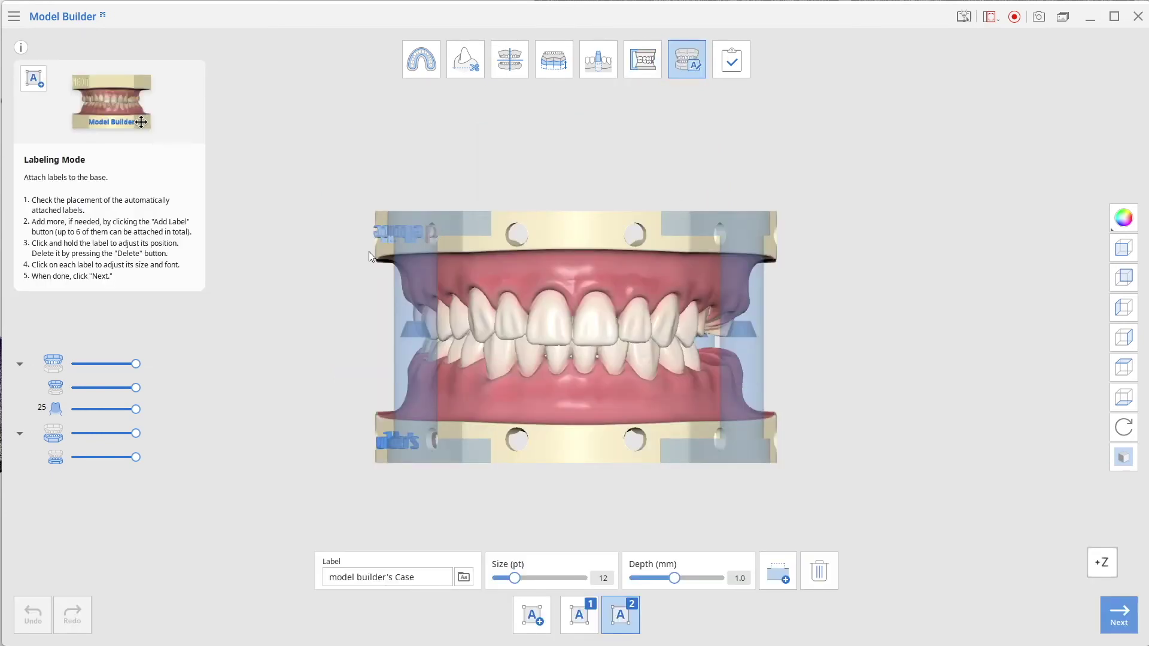
pyautogui.click(396, 238)
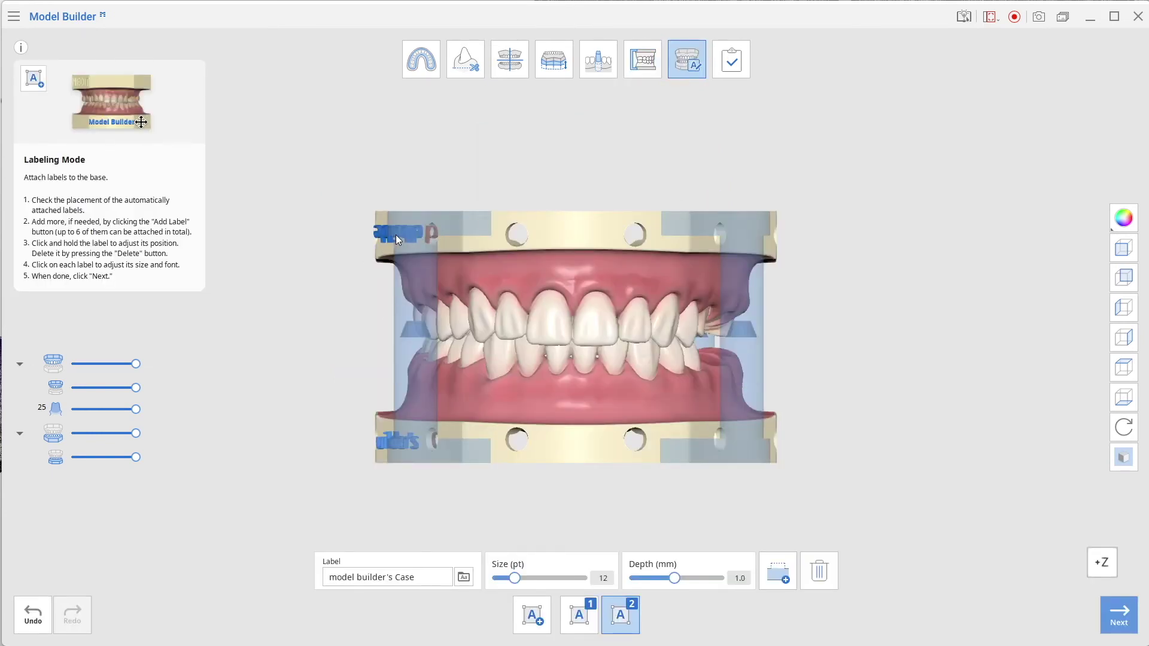
pyautogui.tripleClick(386, 575)
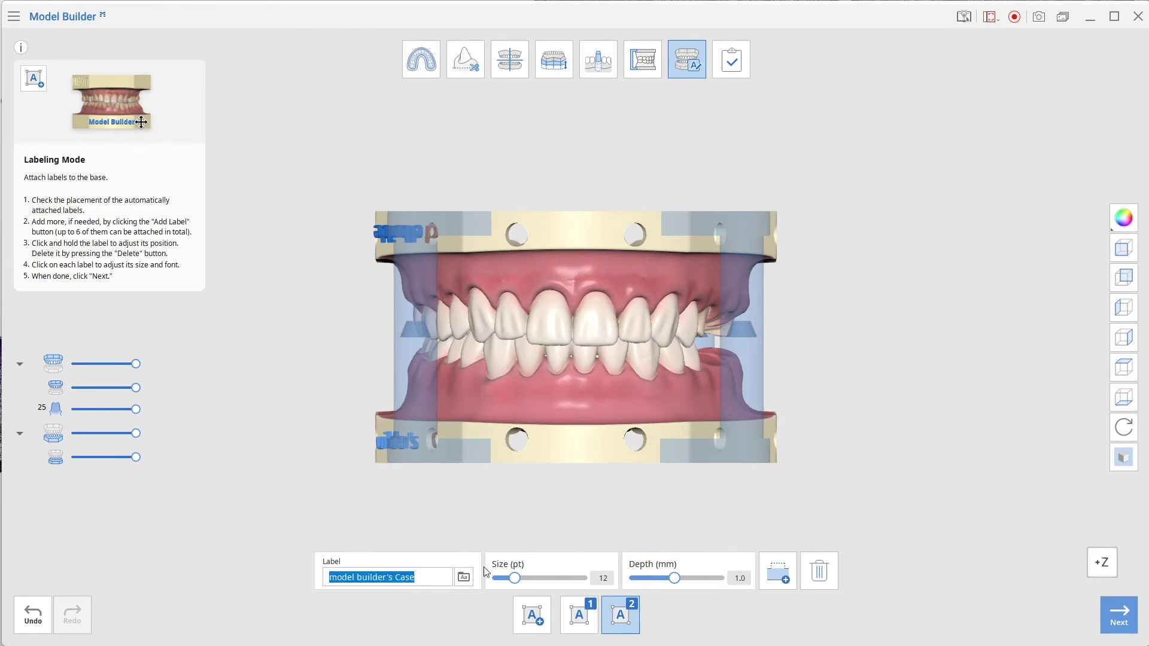
pyautogui.write('IDDA')
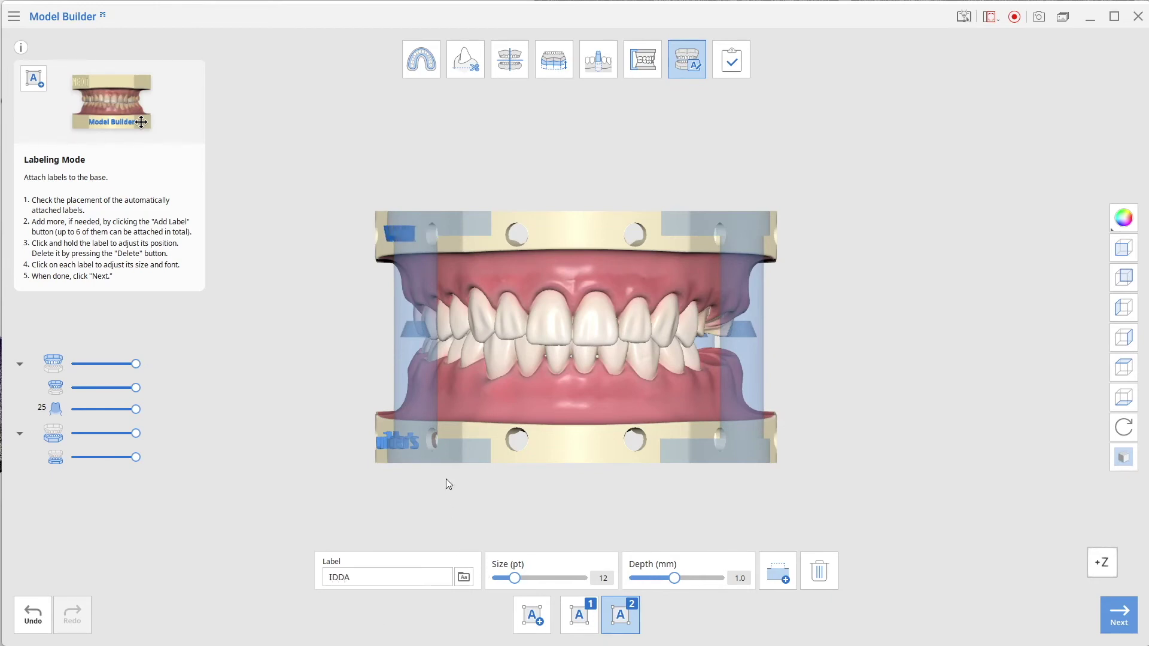
pyautogui.moveTo(401, 231); pyautogui.dragTo(577, 234)
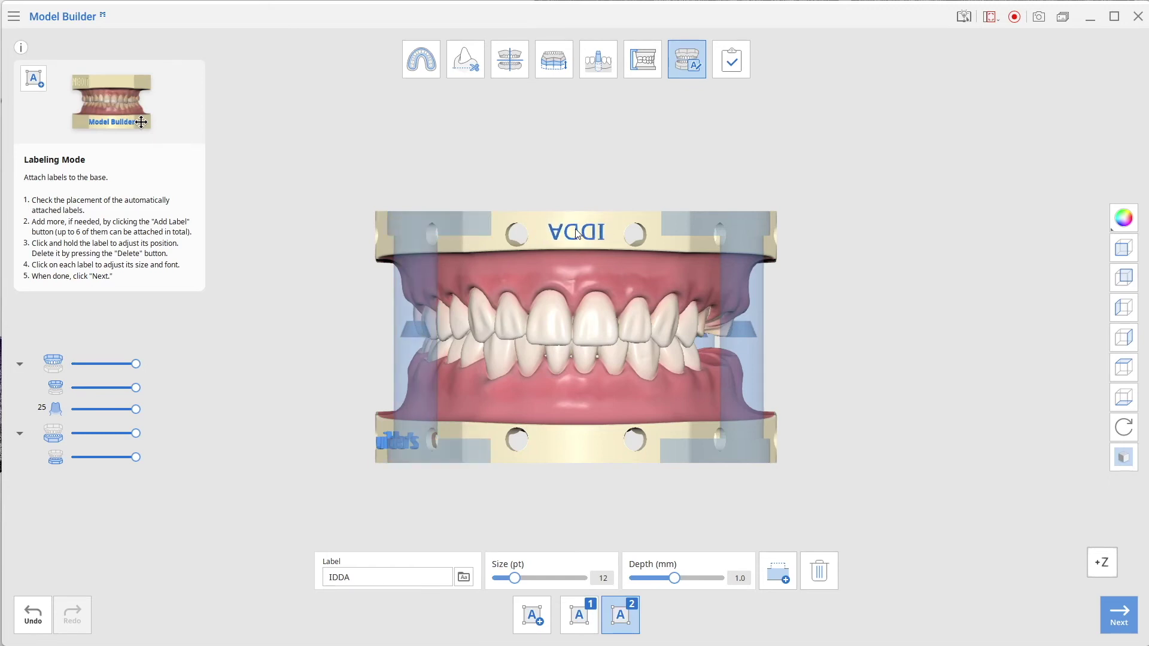
# Step: Change the lower label to JOIN SCAN CLUB, centre it on the base, and set it engraved
pyautogui.click(396, 438)
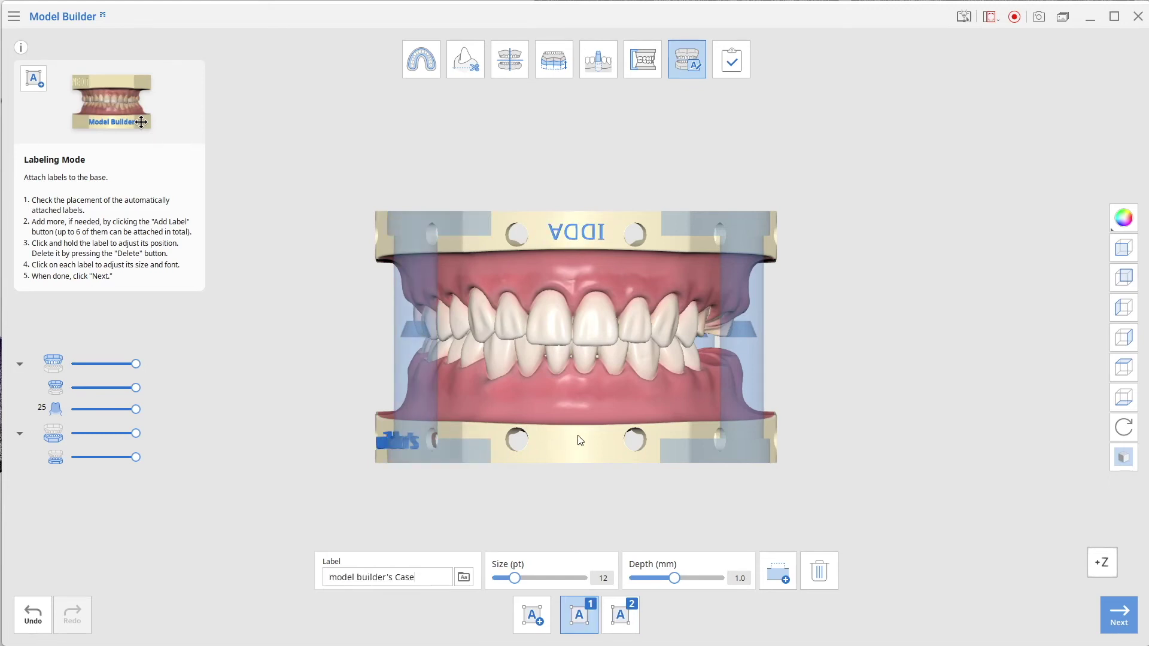
pyautogui.tripleClick(390, 578)
pyautogui.write('i')
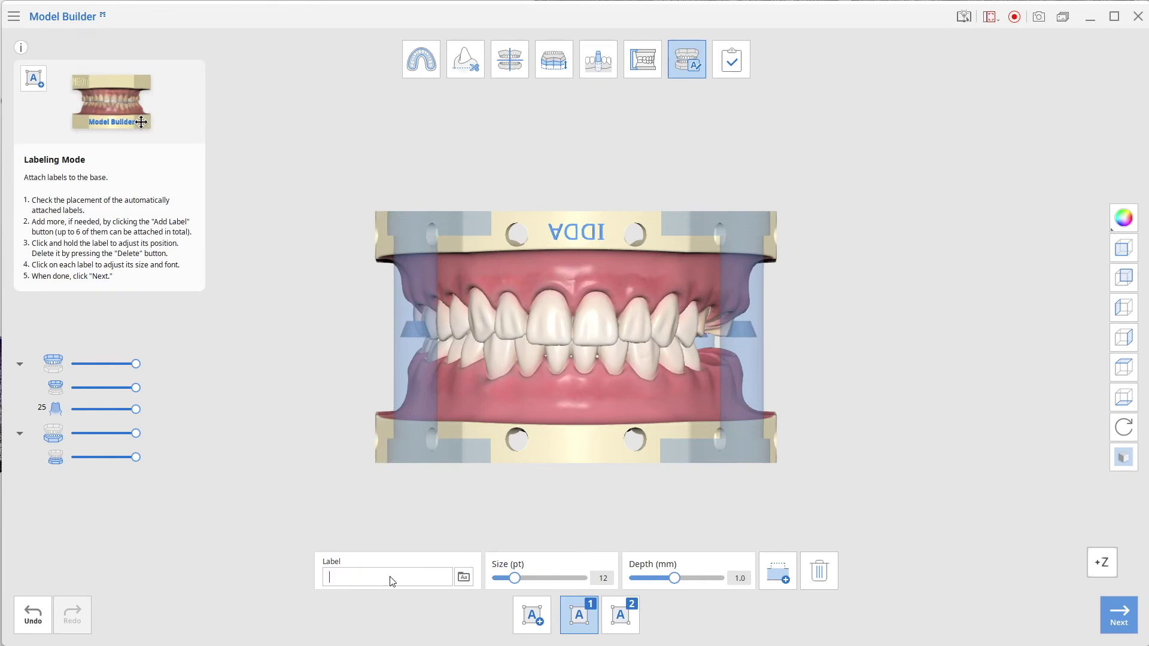
pyautogui.write('IDDA')
pyautogui.moveTo(339, 578); pyautogui.dragTo(447, 575)
pyautogui.write('JOIN')
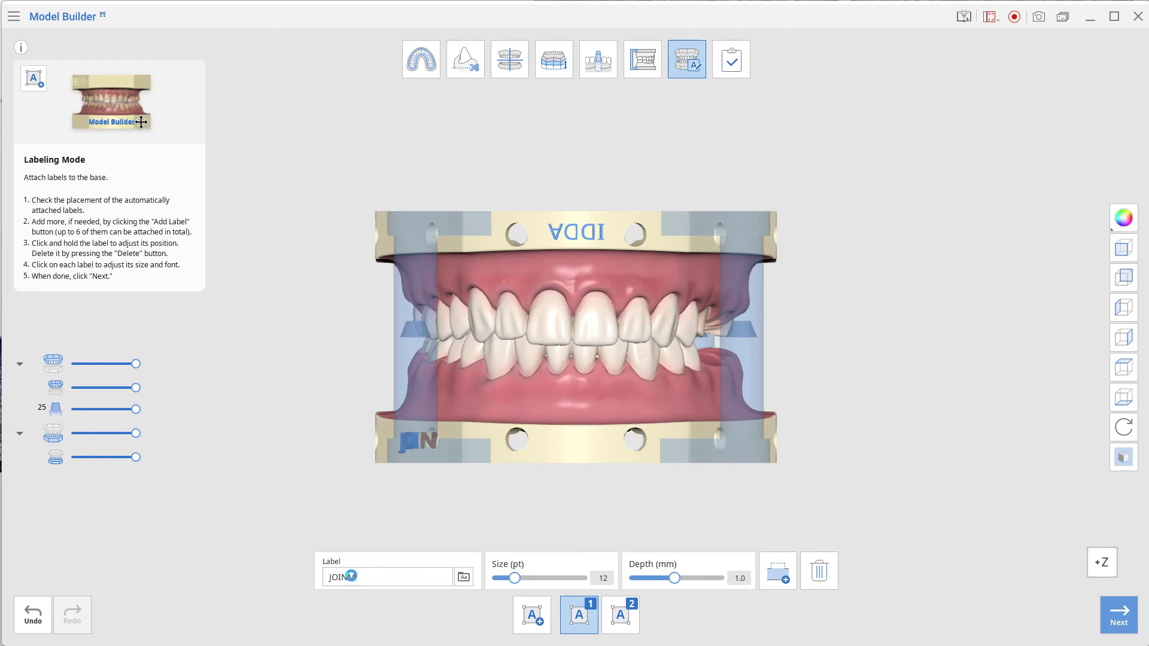
pyautogui.write('SCAN')
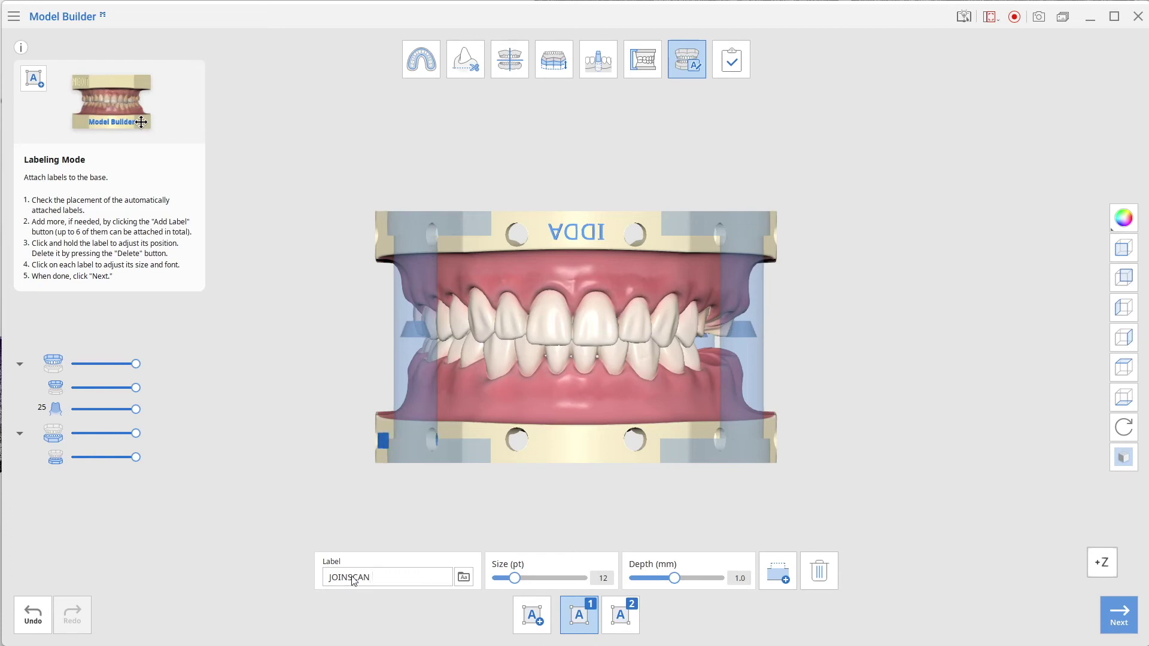
pyautogui.write(' CLUB')
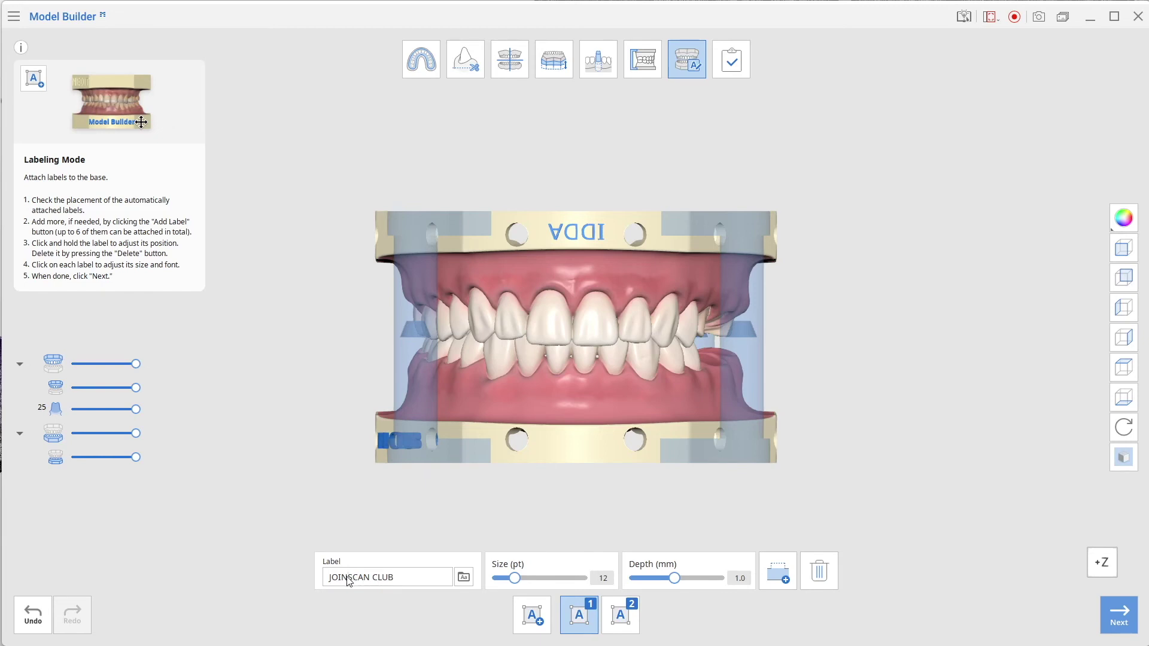
pyautogui.press('Left')
pyautogui.press('Left')
pyautogui.press('Left')
pyautogui.press('Left')
pyautogui.press('Left')
pyautogui.press('Left')
pyautogui.press('Left')
pyautogui.press('Left')
pyautogui.press('Left')
pyautogui.moveTo(404, 433)
pyautogui.mouseDown()
pyautogui.moveTo(550, 440)
pyautogui.moveTo(540, 432)
pyautogui.moveTo(618, 449)
pyautogui.moveTo(647, 440)
pyautogui.moveTo(634, 446)
pyautogui.moveTo(557, 443)
pyautogui.moveTo(594, 445)
pyautogui.moveTo(589, 411)
pyautogui.moveTo(612, 397)
pyautogui.moveTo(633, 404)
pyautogui.moveTo(620, 397)
pyautogui.mouseUp()
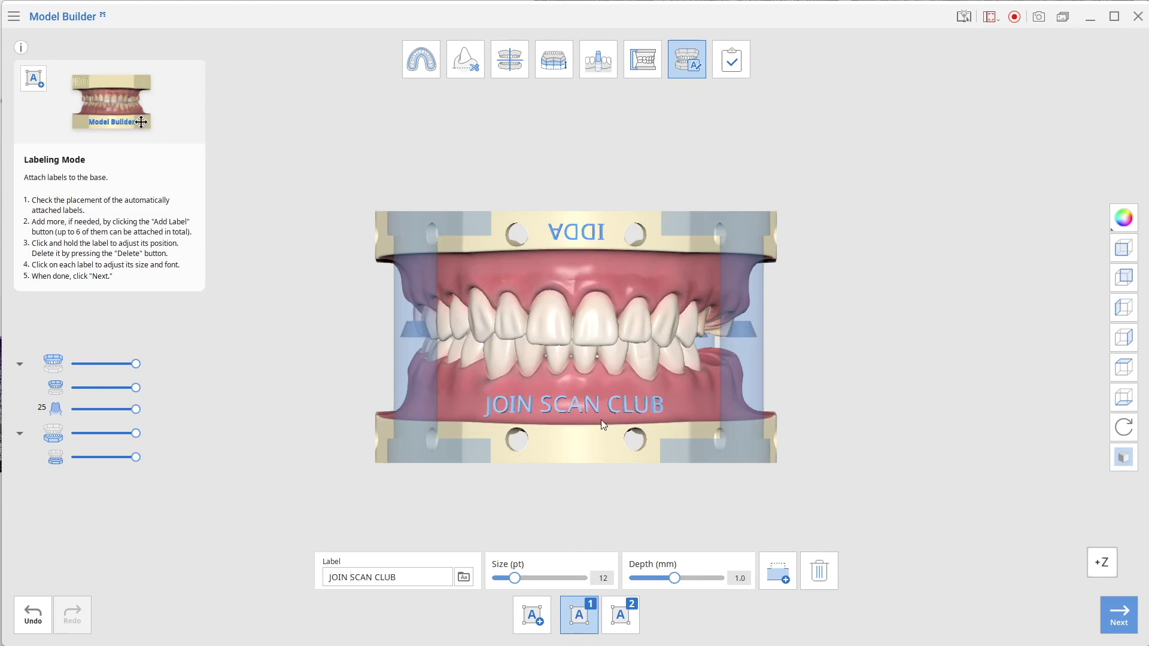
pyautogui.click(776, 571)
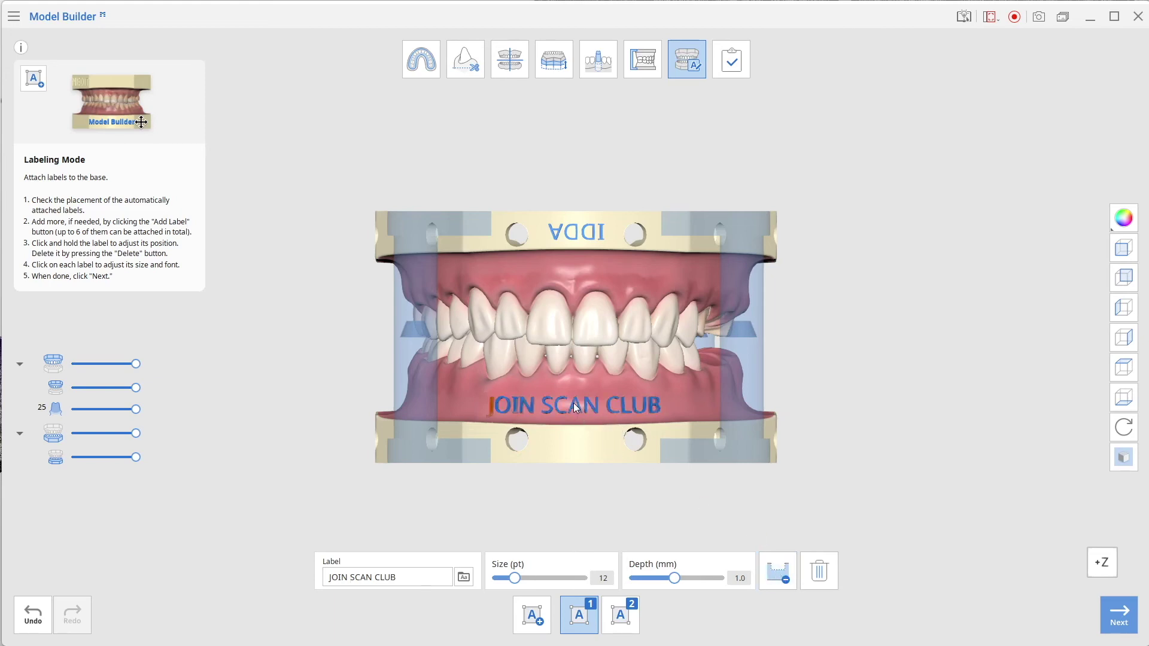
# Step: Nudge the JOIN SCAN CLUB label slightly upward and apply the labels to the base
pyautogui.moveTo(576, 408); pyautogui.dragTo(575, 399)
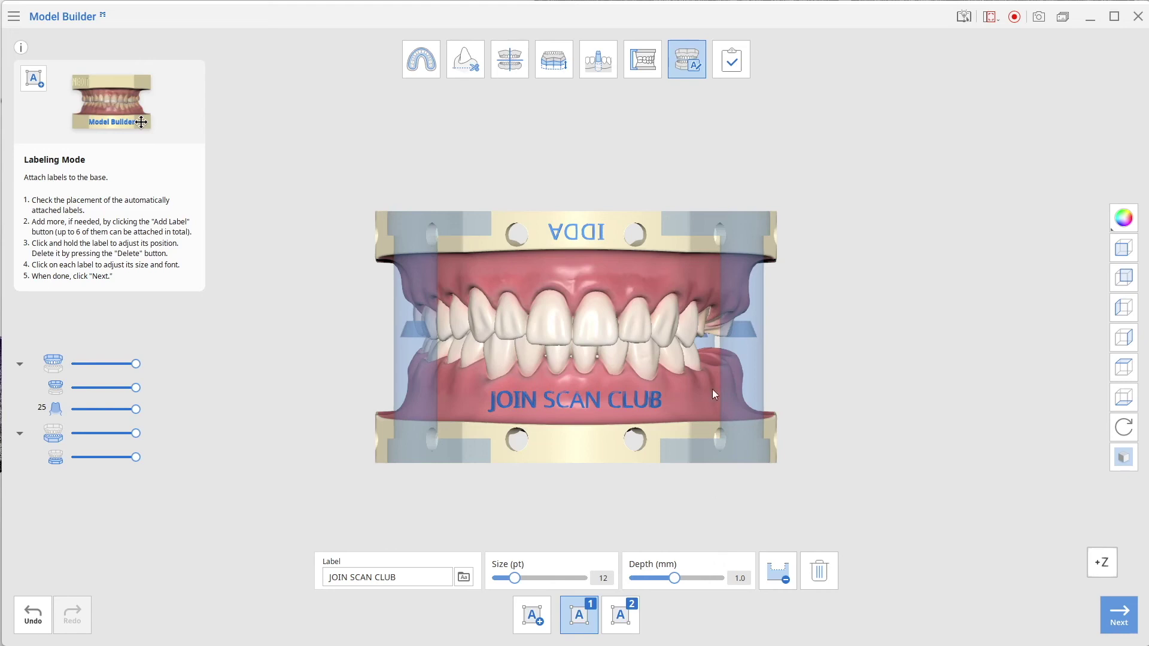
pyautogui.click(731, 60)
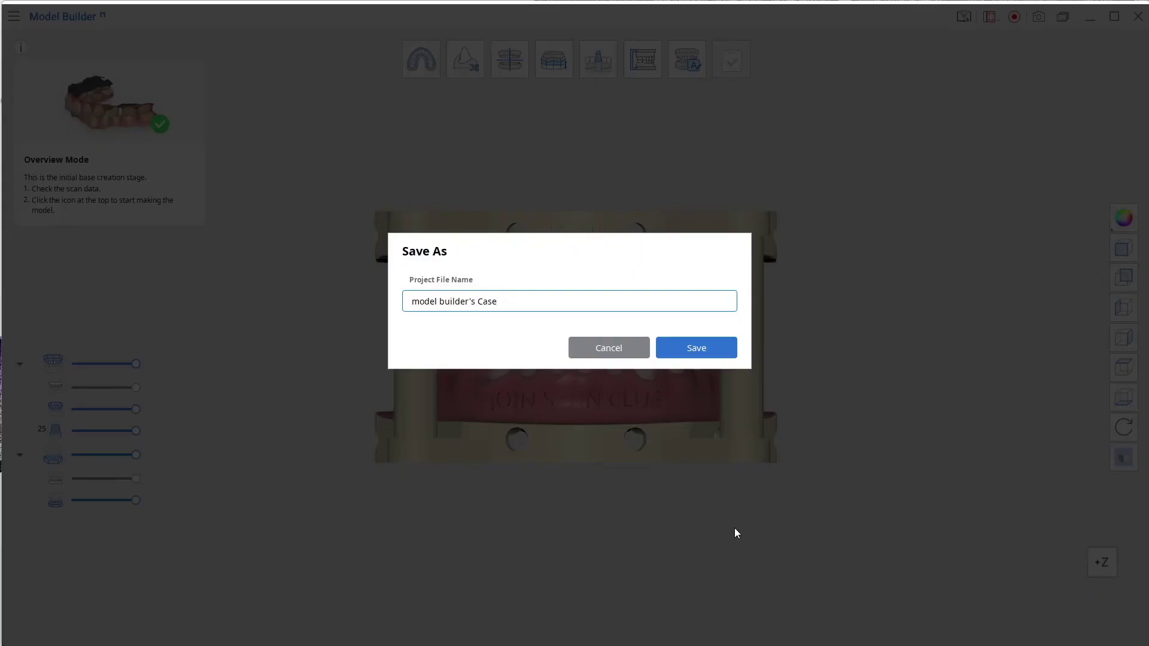
# Step: Save the project as model builder's Case, overwriting the existing file
pyautogui.click(702, 356)
pyautogui.click(695, 325)
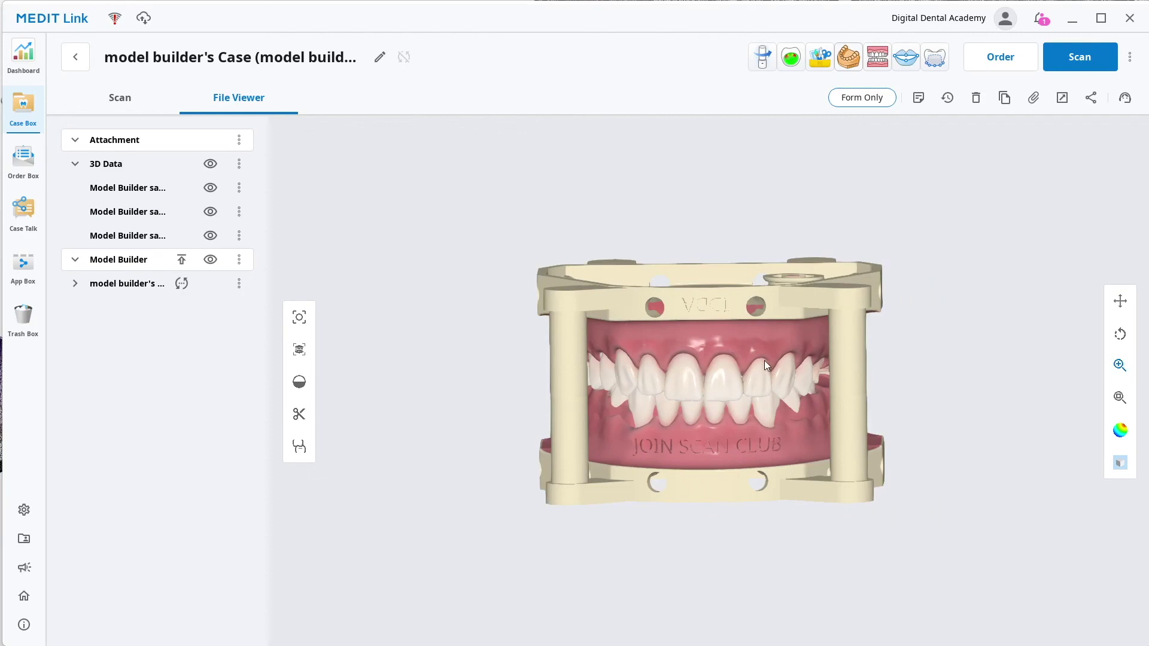
pyautogui.moveTo(764, 360); pyautogui.dragTo(776, 110)
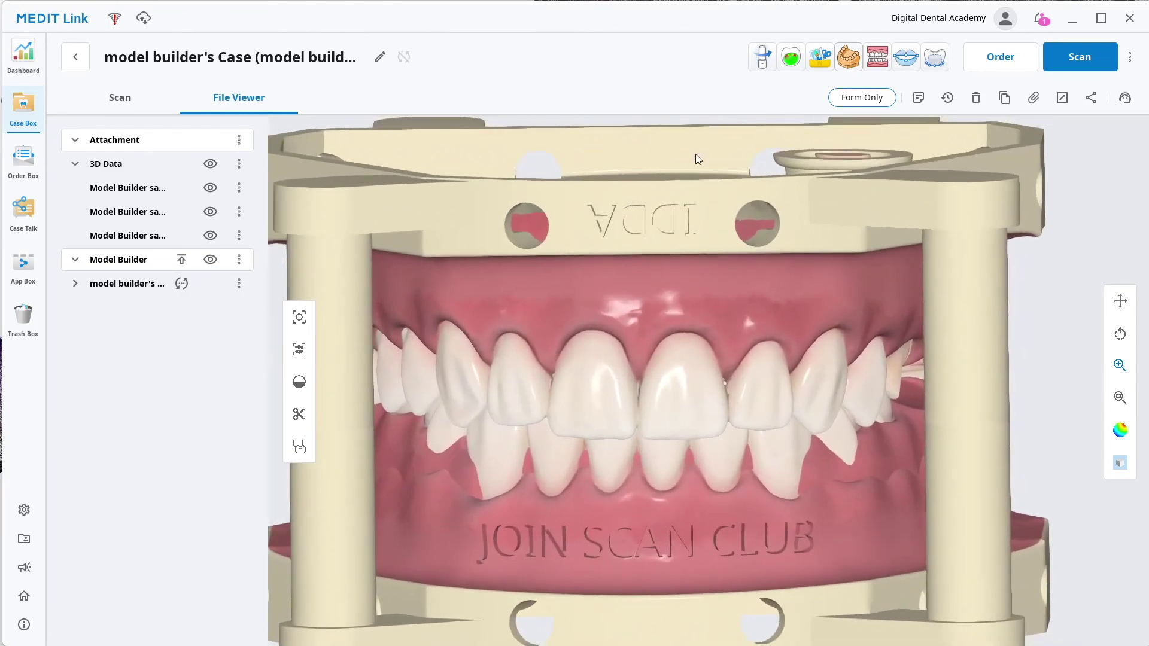
pyautogui.moveTo(716, 270)
pyautogui.mouseDown(button='right')
pyautogui.moveTo(591, 364)
pyautogui.moveTo(729, 310)
pyautogui.moveTo(713, 239)
pyautogui.moveTo(725, 321)
pyautogui.moveTo(727, 234)
pyautogui.moveTo(725, 281)
pyautogui.moveTo(724, 265)
pyautogui.mouseUp(button='right')
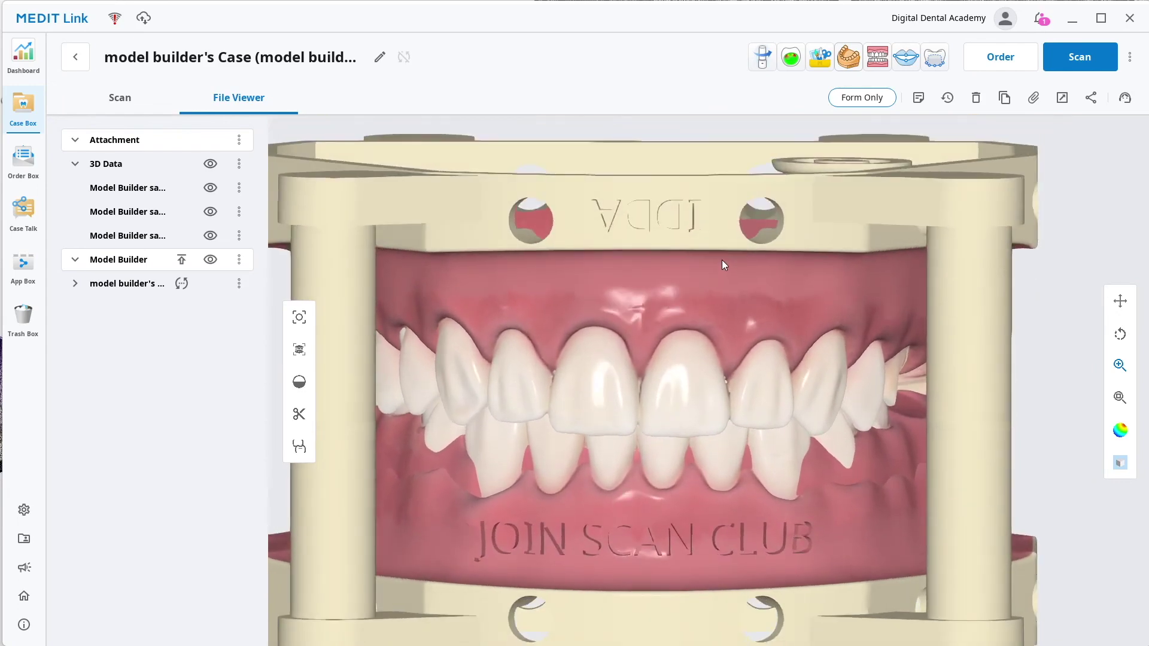
pyautogui.moveTo(788, 375); pyautogui.dragTo(774, 349, button='right')
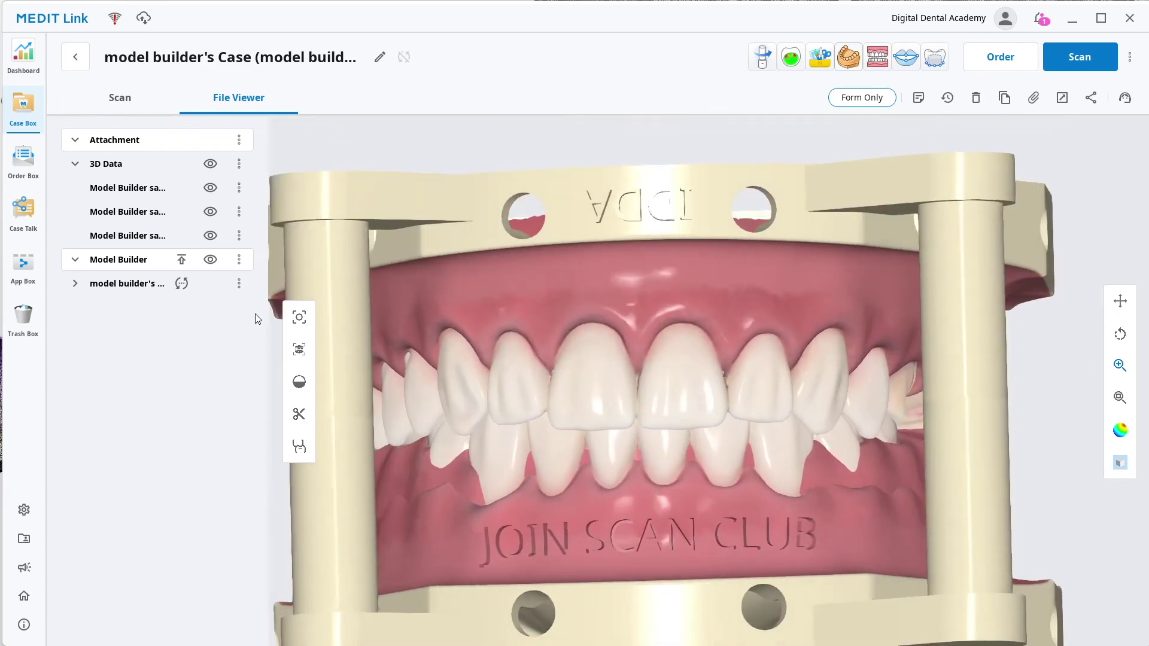
pyautogui.moveTo(774, 410); pyautogui.dragTo(806, 414, button='right')
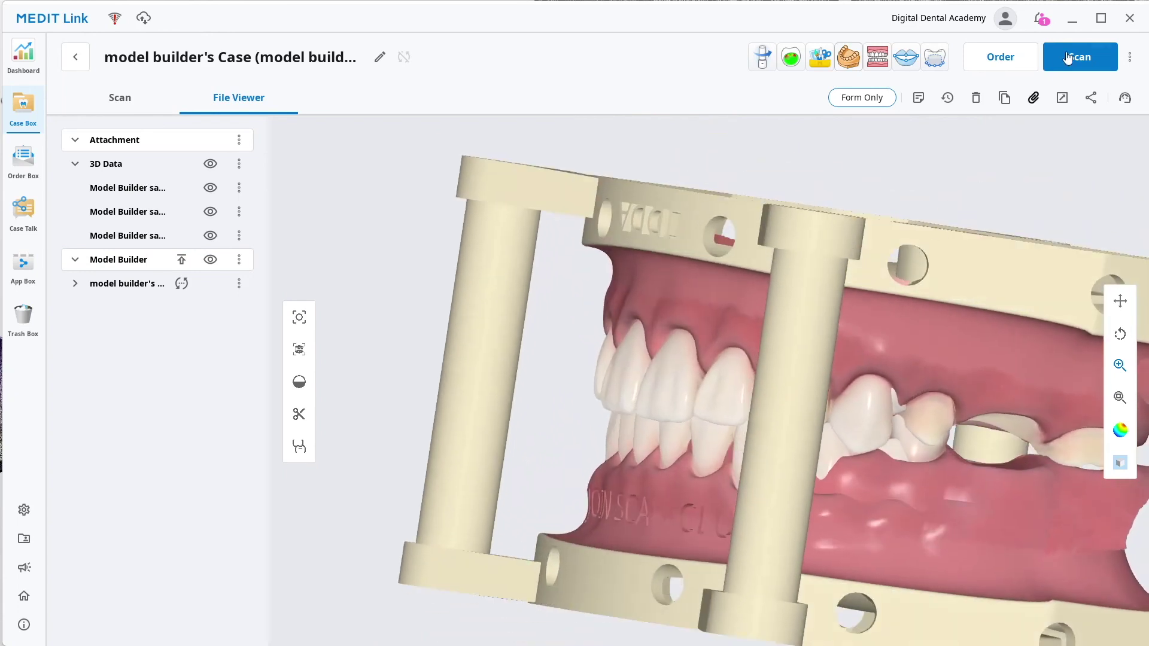